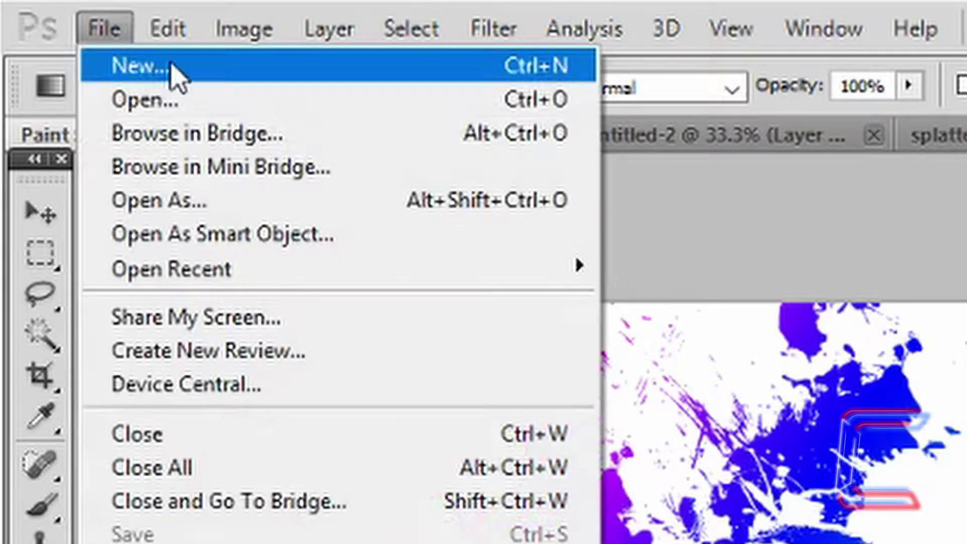
# Step: Create a new 2700 × 1800 px, 72 ppi document with a white background
pyautogui.click(176, 71)
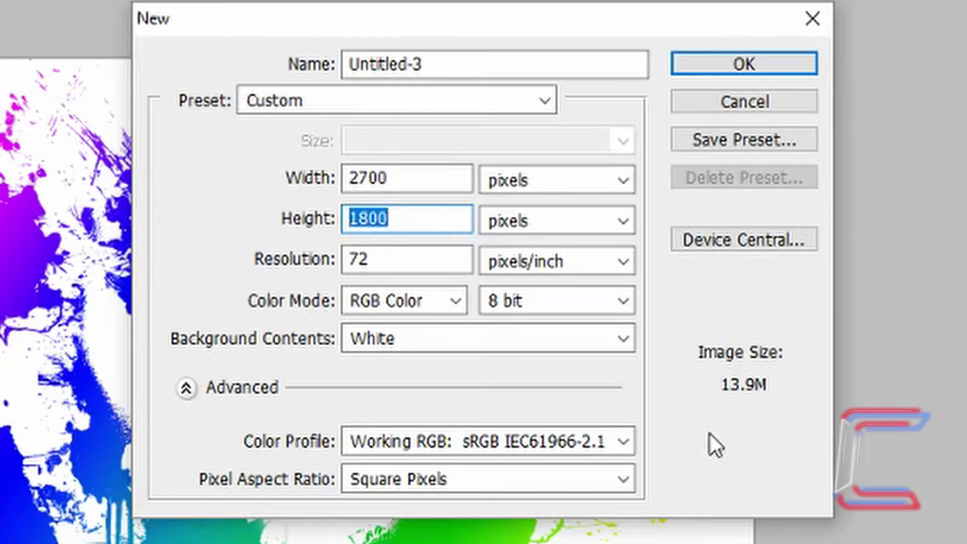
pyautogui.click(422, 176)
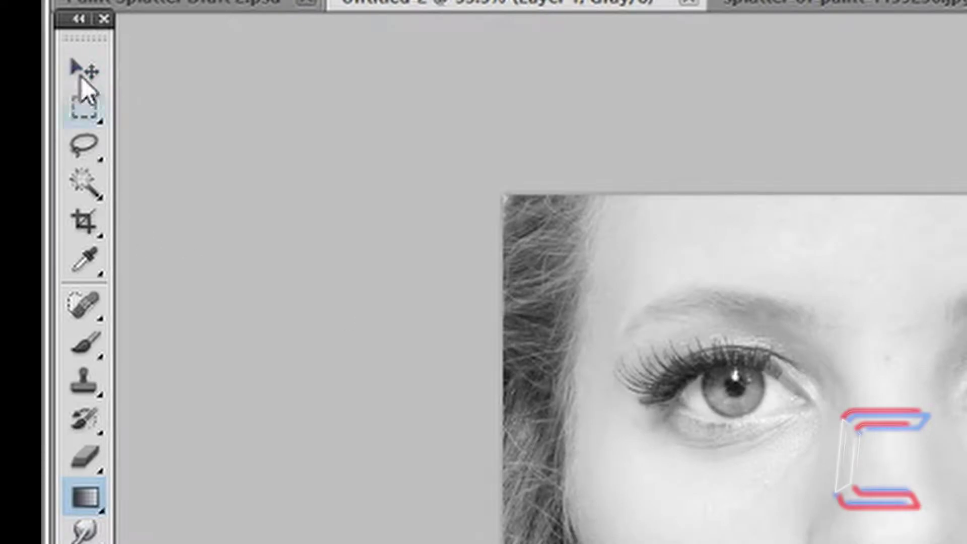
# Step: Drag the black-and-white portrait with the Move tool into the new white document
pyautogui.click(82, 77)
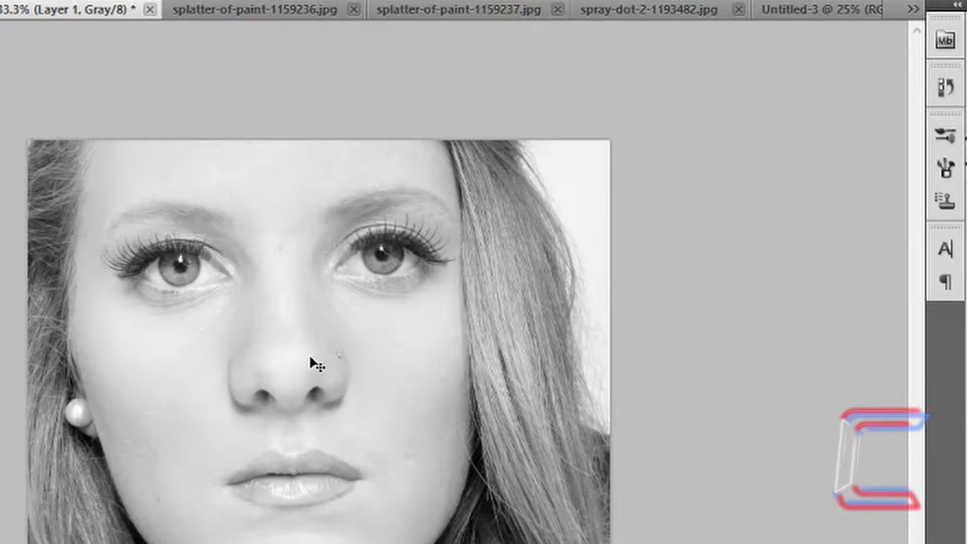
pyautogui.moveTo(310, 357)
pyautogui.mouseDown()
pyautogui.moveTo(490, 291)
pyautogui.moveTo(621, 188)
pyautogui.moveTo(803, 16)
pyautogui.moveTo(577, 153)
pyautogui.moveTo(339, 326)
pyautogui.moveTo(319, 355)
pyautogui.mouseUp()
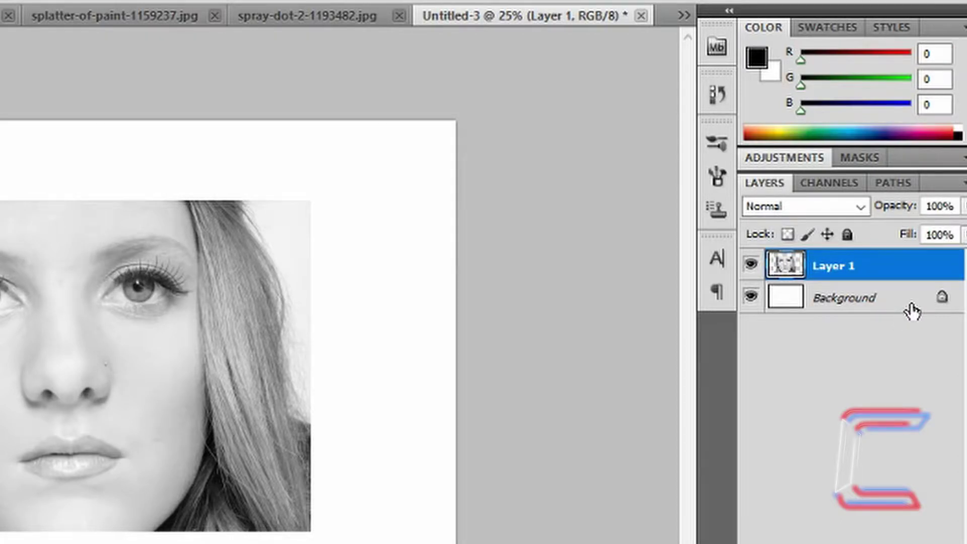
# Step: Rename the Background layer to 'White Background' and the portrait layer to 'Face'
pyautogui.doubleClick(912, 309)
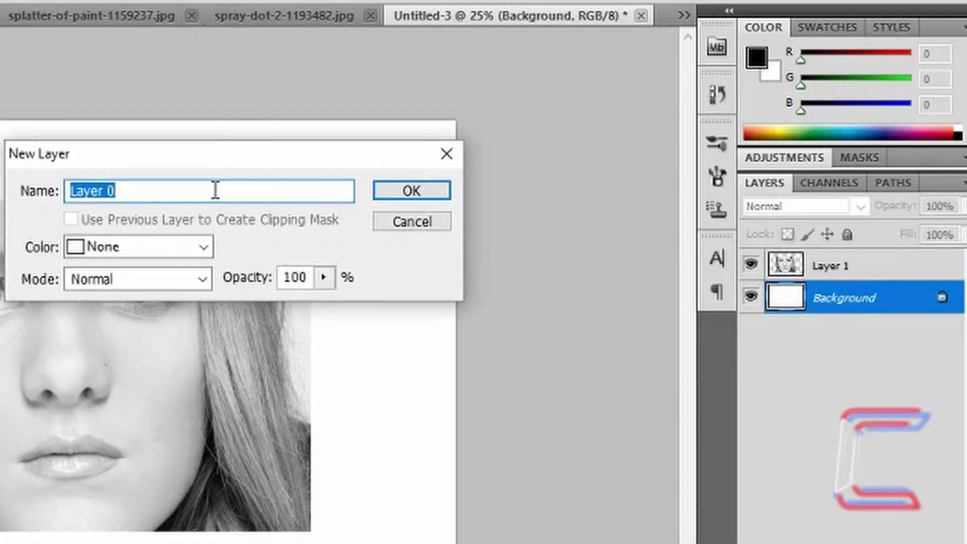
pyautogui.write('White ')
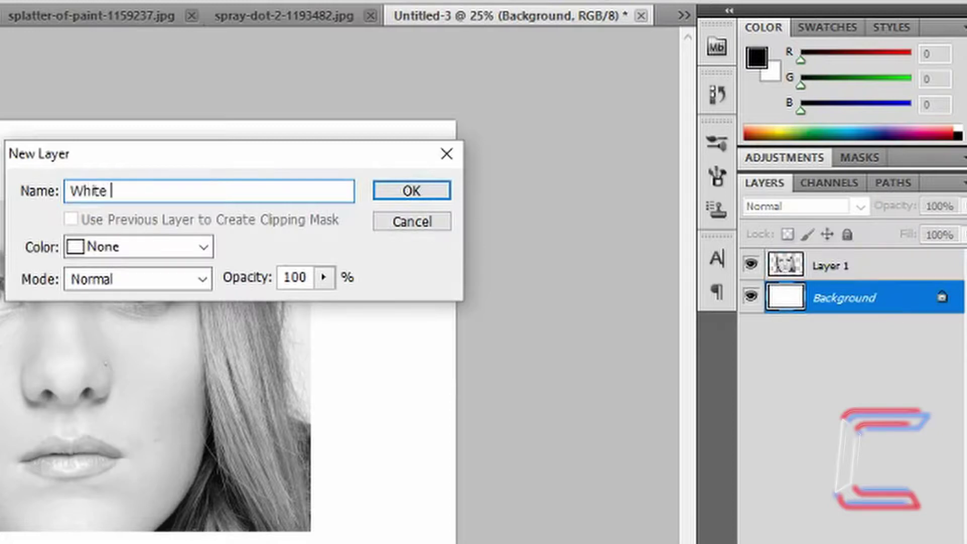
pyautogui.write('Background')
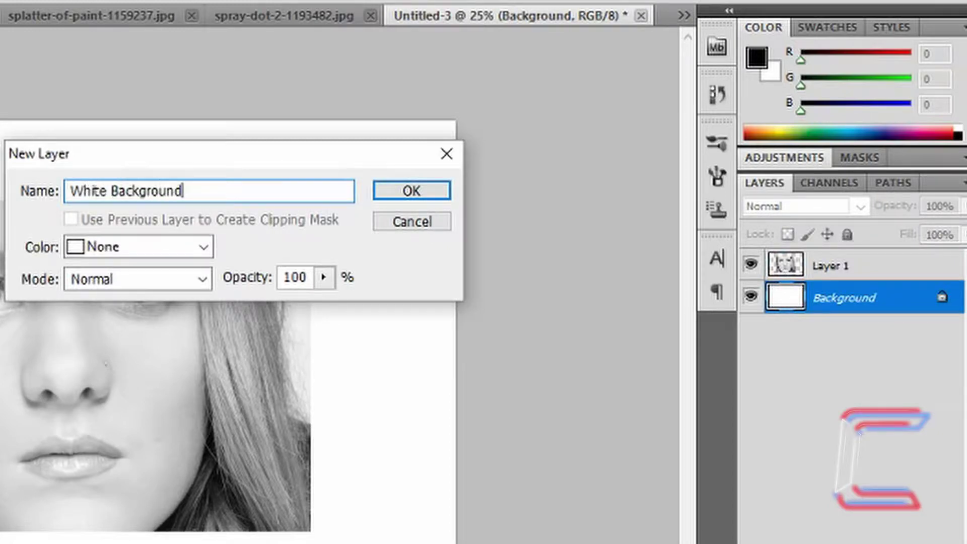
pyautogui.click(446, 190)
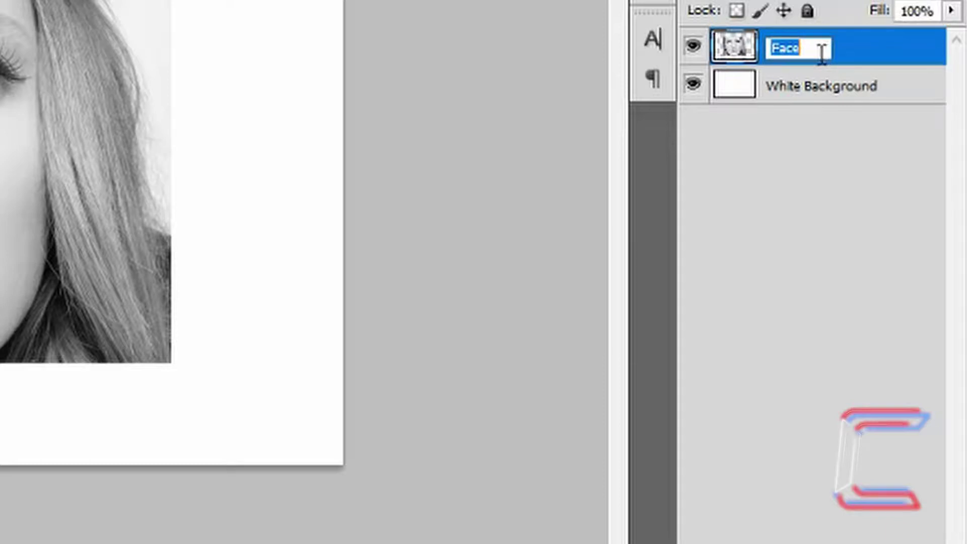
pyautogui.press('Return')
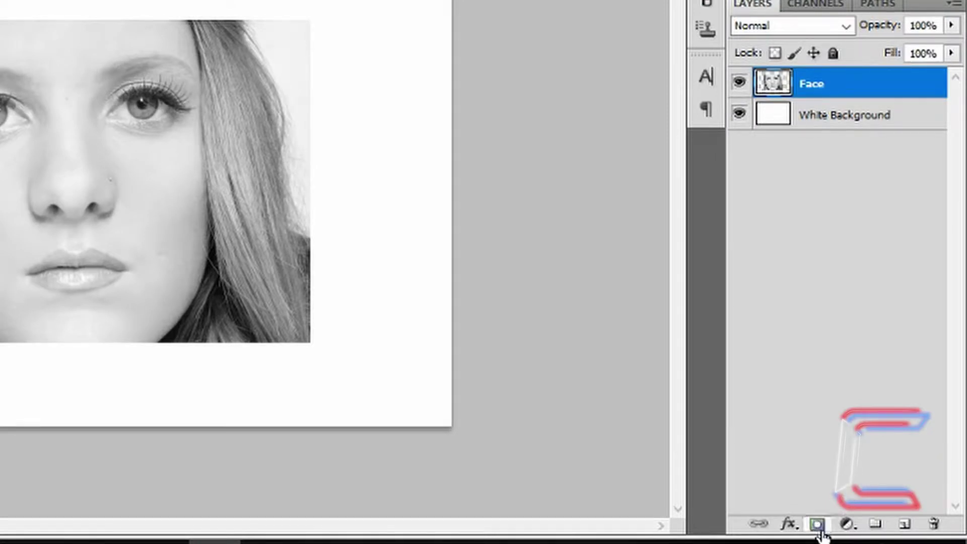
# Step: Add a layer mask to the Face layer and invert it to black, hiding the portrait
pyautogui.click(818, 527)
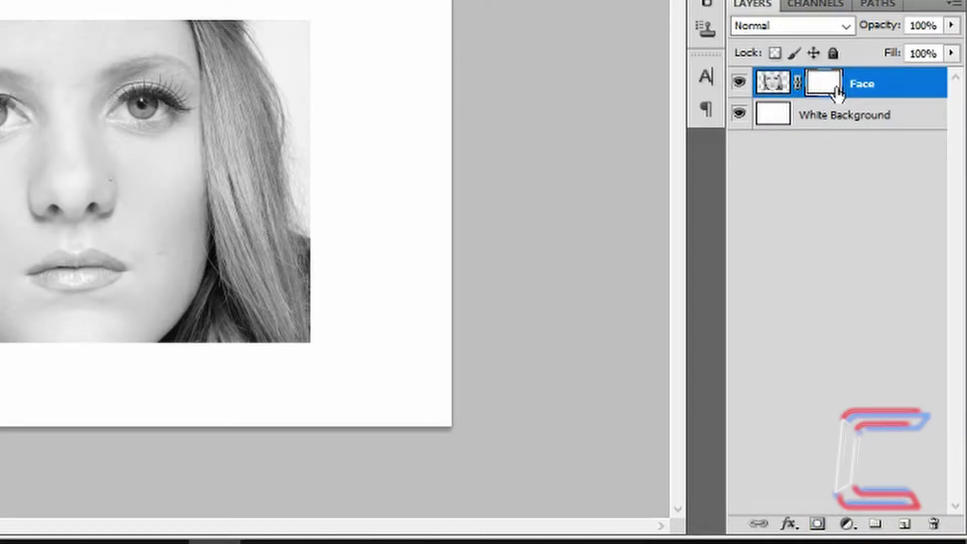
pyautogui.moveTo(837, 93); pyautogui.dragTo(837, 94)
pyautogui.hotkey('ctrl', 'i')
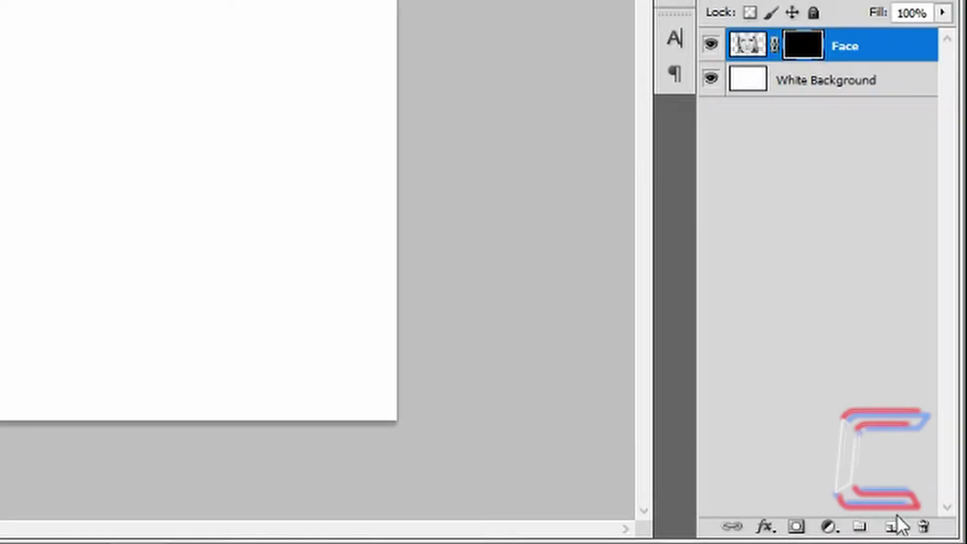
# Step: Add a new empty layer above Face and name it 'Rainbow 1'
pyautogui.click(893, 530)
pyautogui.doubleClick(807, 46)
pyautogui.write('Rainbow ')
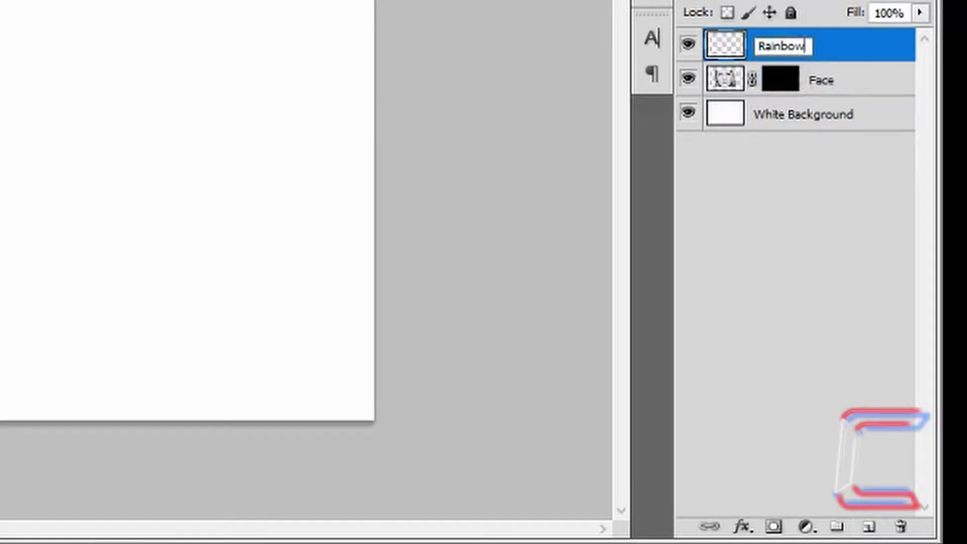
pyautogui.write('1')
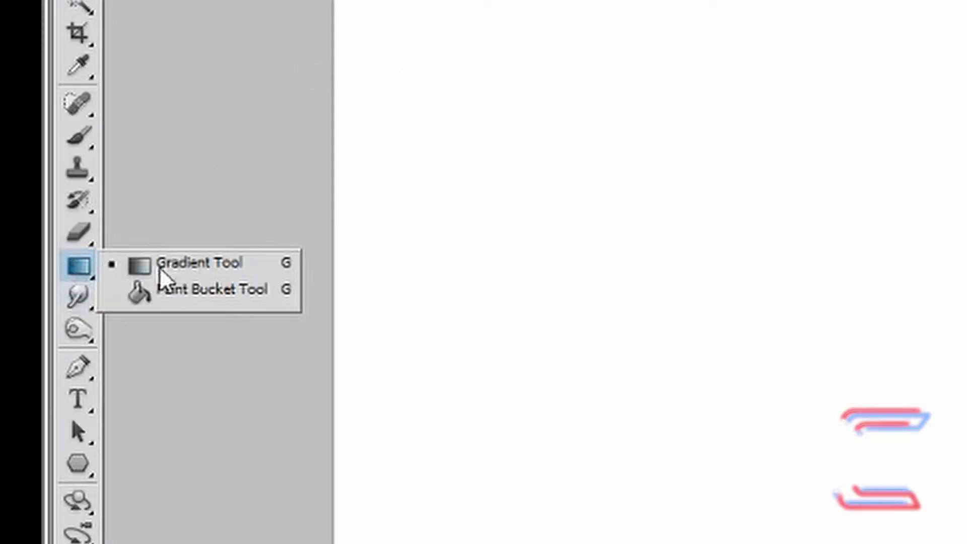
# Step: Switch to the Gradient Tool to work with the Spectrum rainbow gradient
pyautogui.click(182, 271)
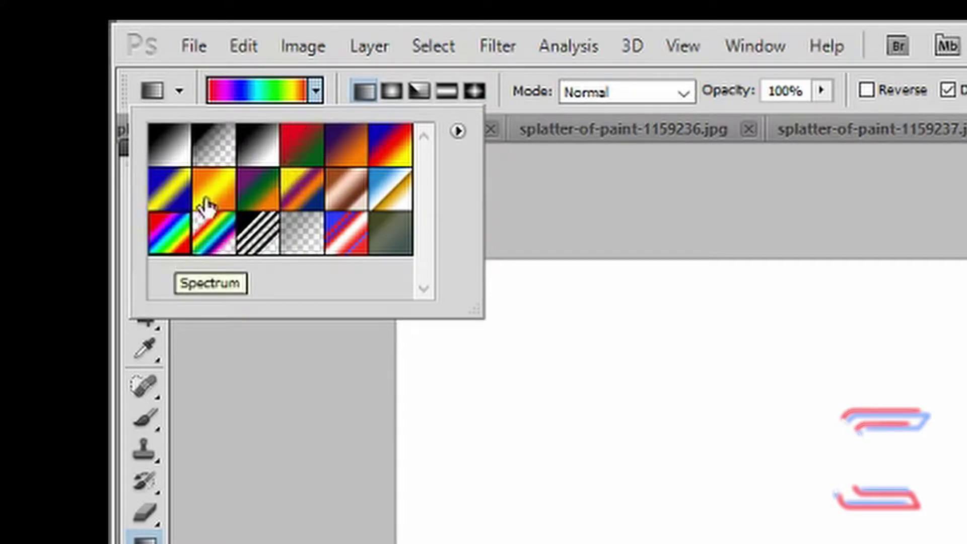
# Step: In the Gradient Editor, recolour the magenta stop to eb00ea and the cyan stop to 00a7a8
pyautogui.click(264, 96)
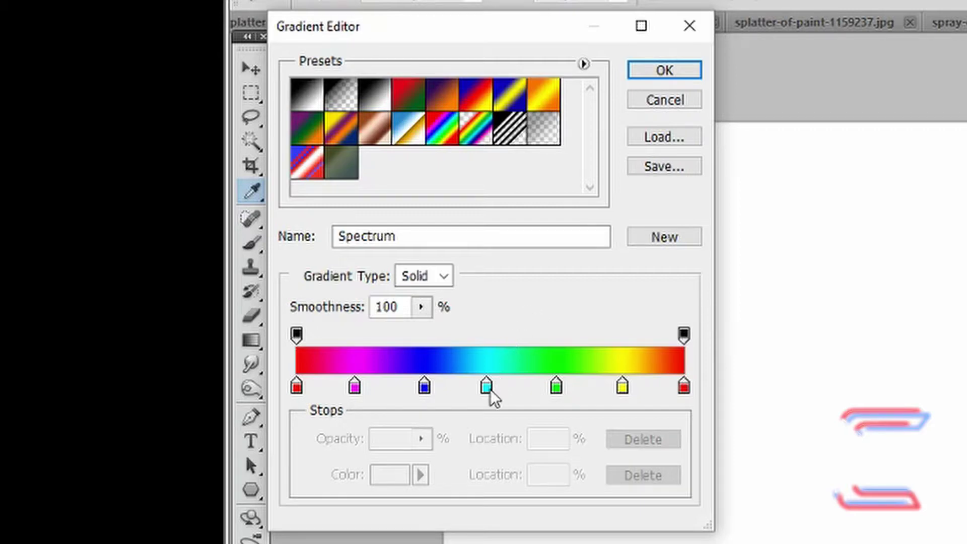
pyautogui.doubleClick(354, 387)
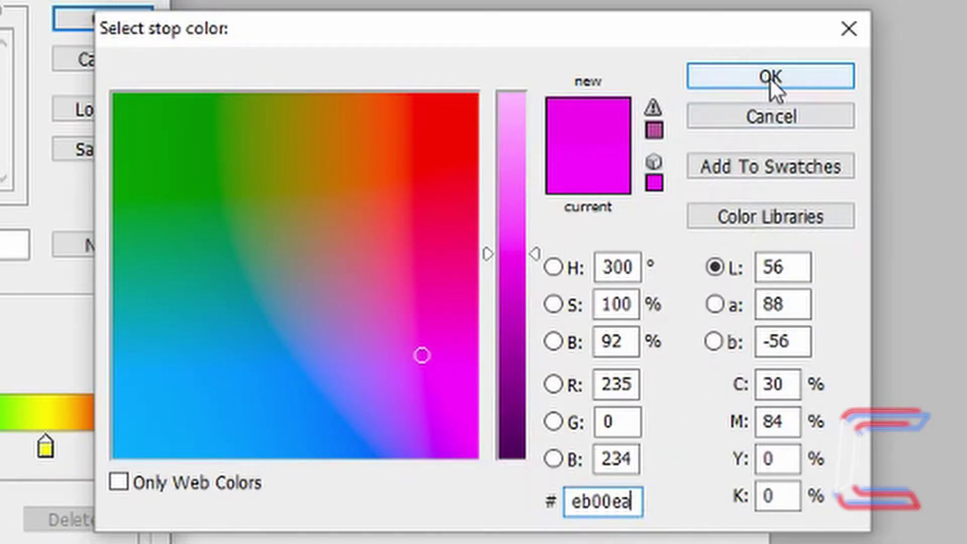
pyautogui.click(773, 81)
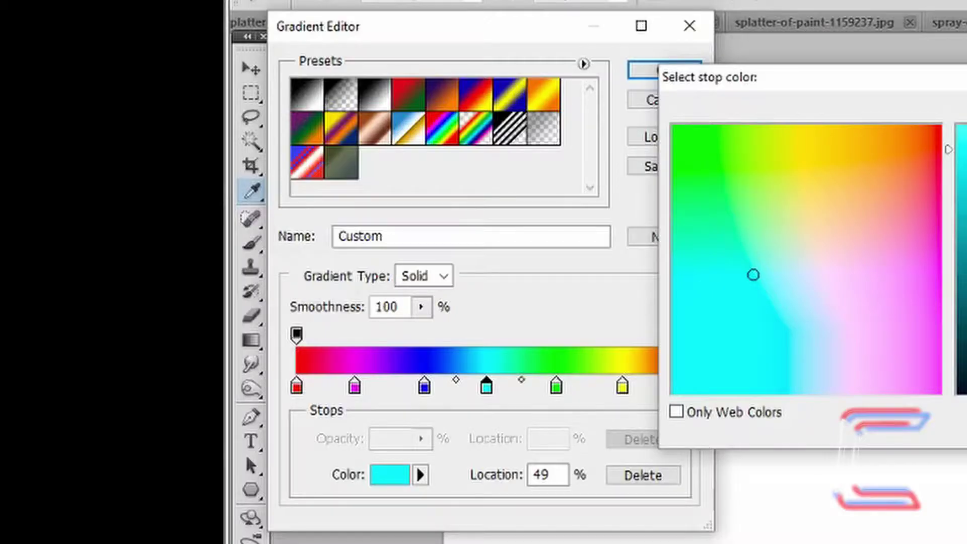
pyautogui.press('Return')
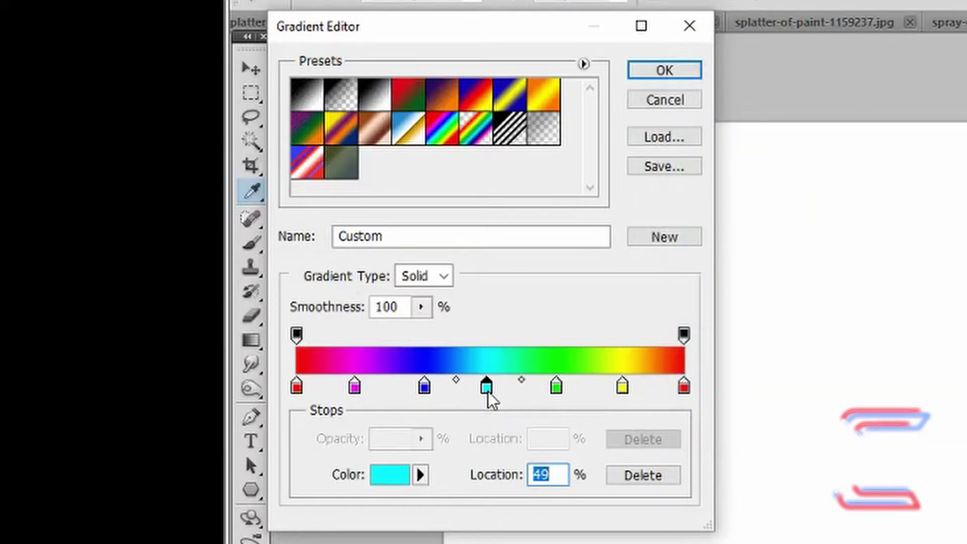
pyautogui.doubleClick(487, 388)
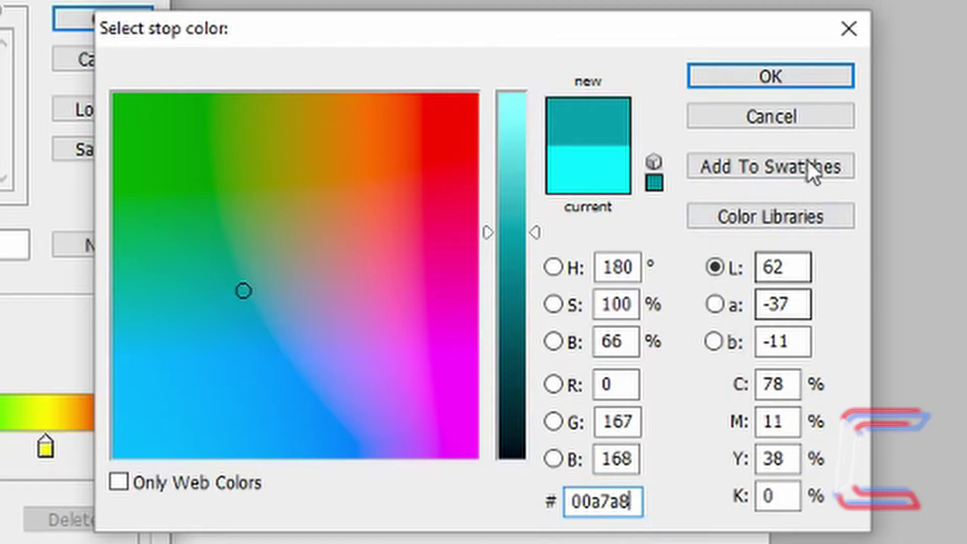
pyautogui.click(805, 74)
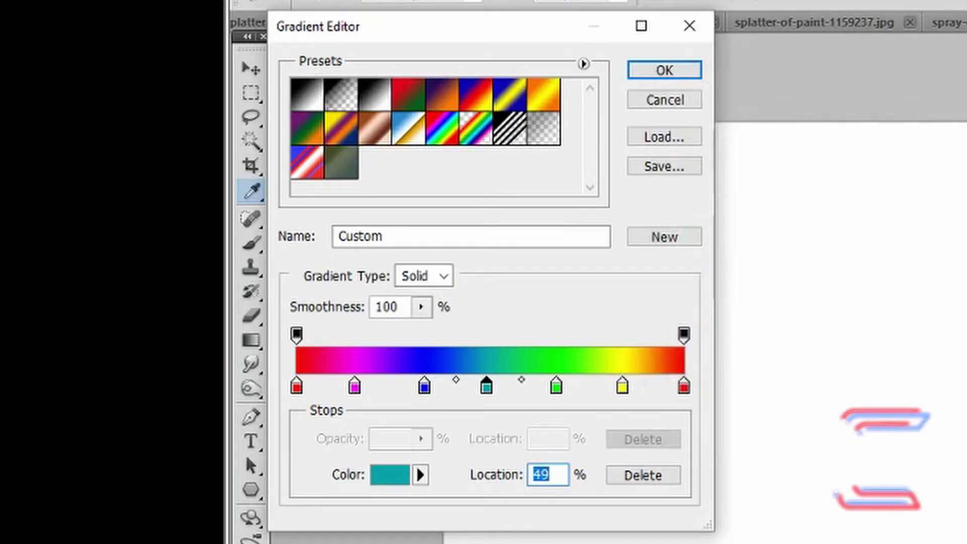
# Step: Recolour the green stop to 00c500 and the 84% stop to yellow f3f400
pyautogui.doubleClick(557, 387)
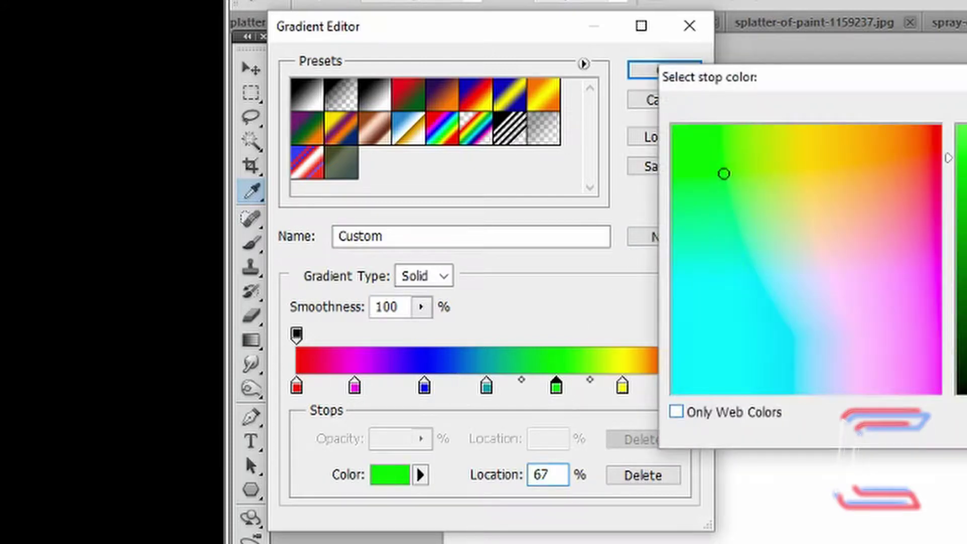
pyautogui.write('00c500')
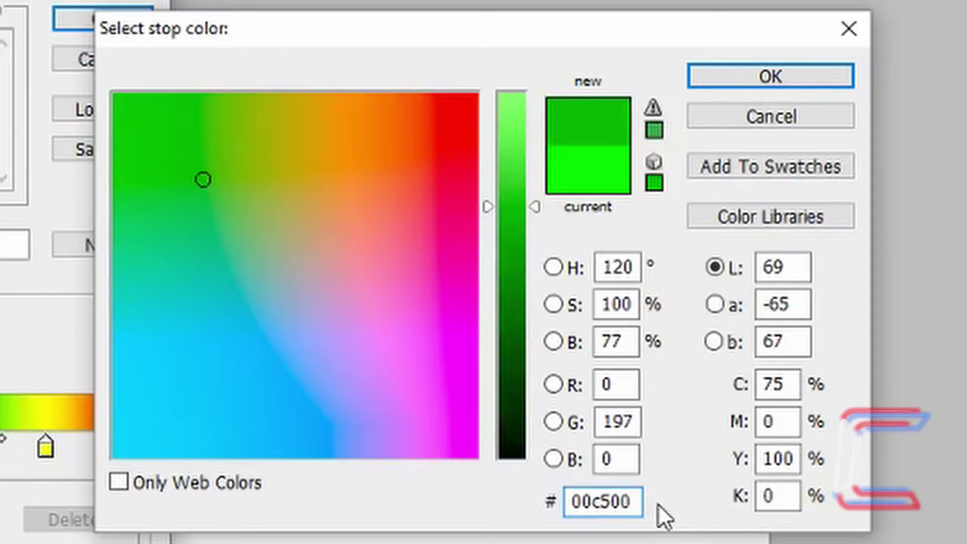
pyautogui.click(778, 73)
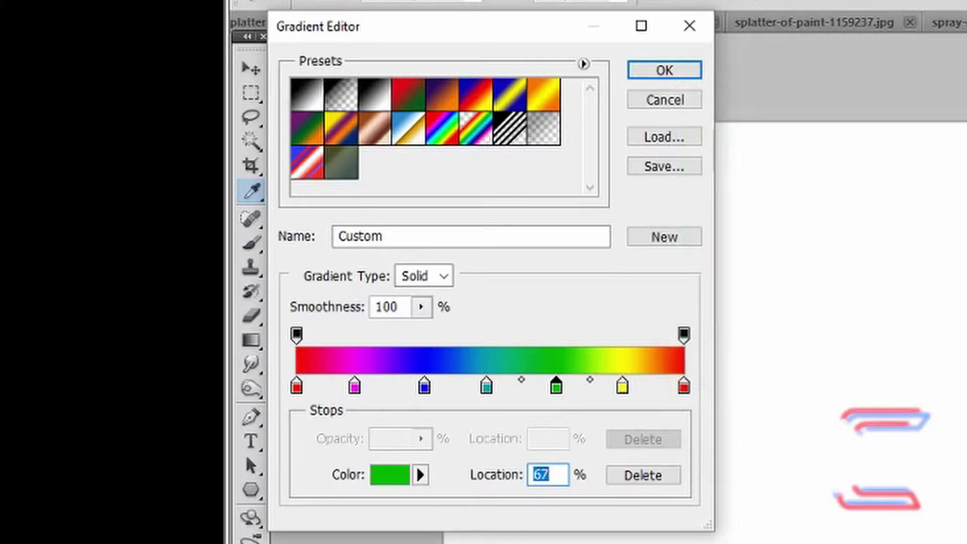
pyautogui.doubleClick(623, 387)
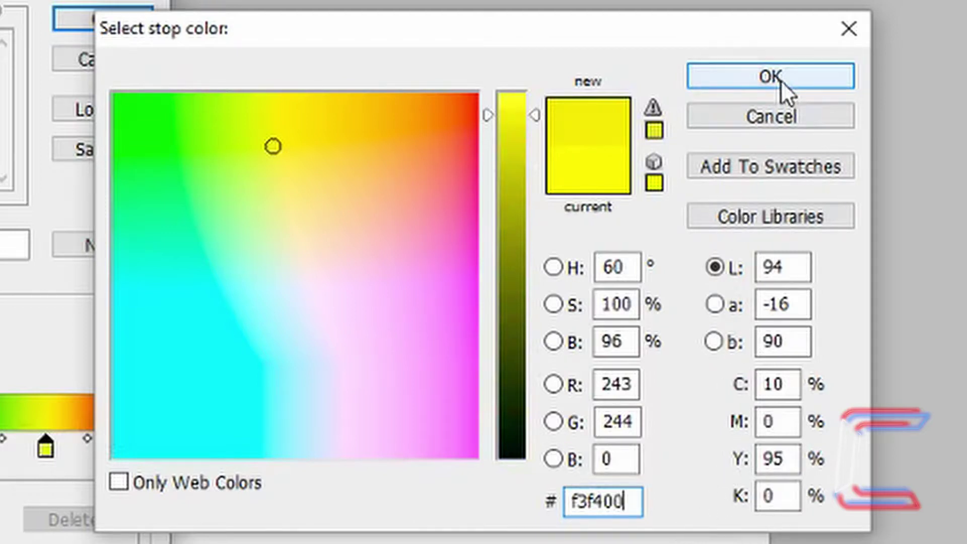
pyautogui.click(702, 117)
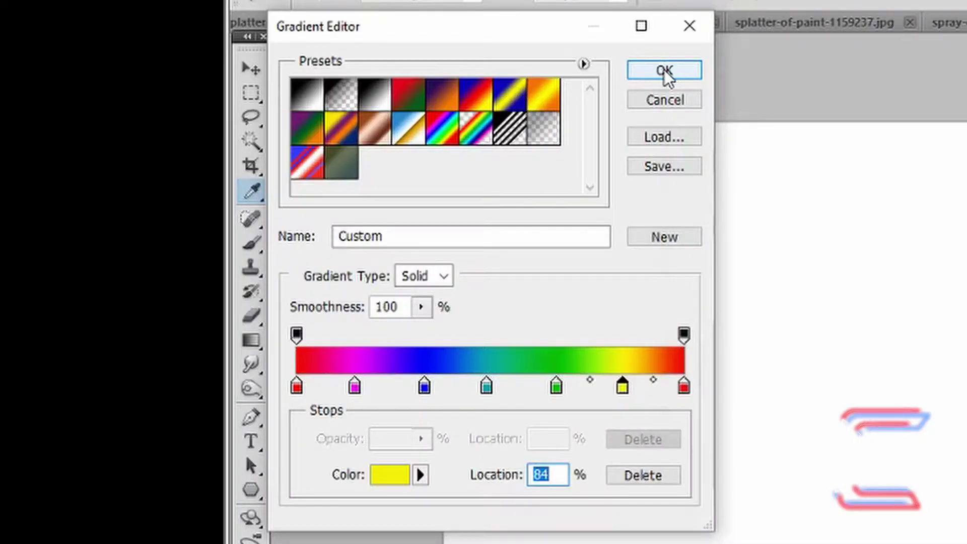
# Step: Accept the finished custom rainbow gradient in the Gradient Editor
pyautogui.click(664, 71)
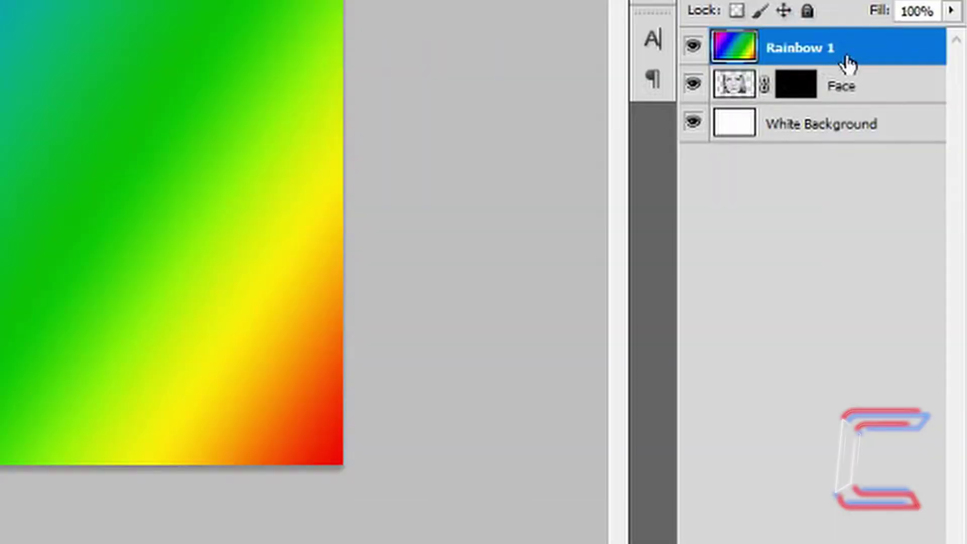
# Step: Clip Rainbow 1 to the Face layer as a clipping mask and bring up its blend mode list
pyautogui.rightClick(852, 50)
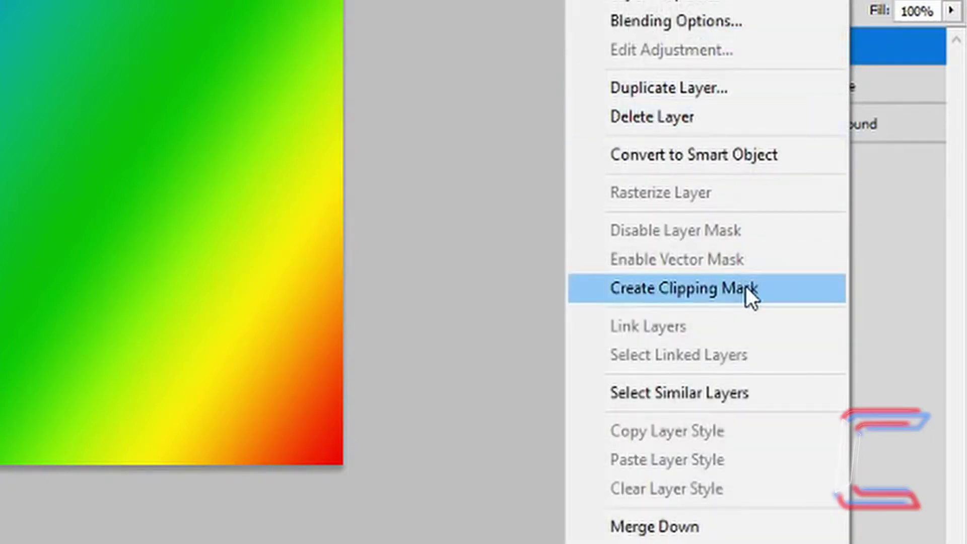
pyautogui.click(896, 61)
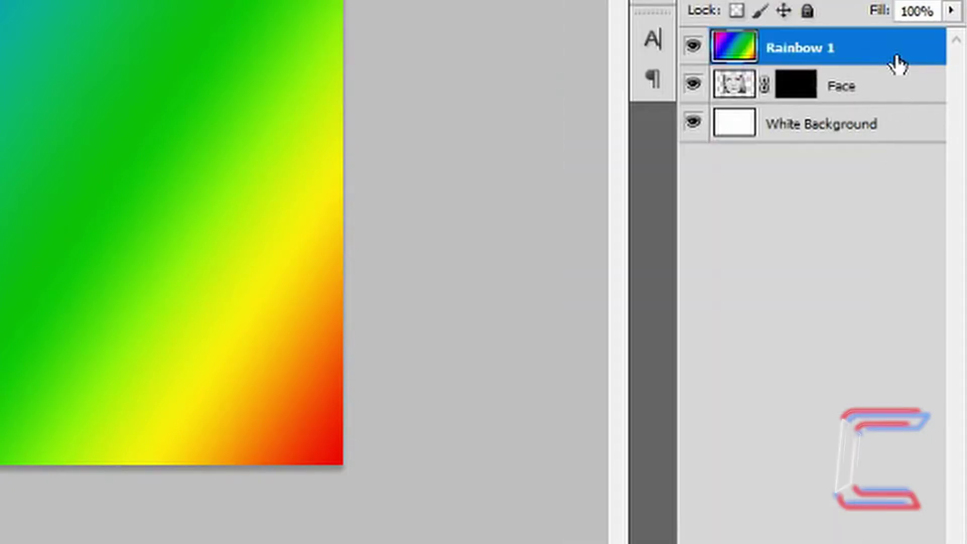
pyautogui.keyDown('alt'); pyautogui.click(757, 66); pyautogui.keyUp('alt')
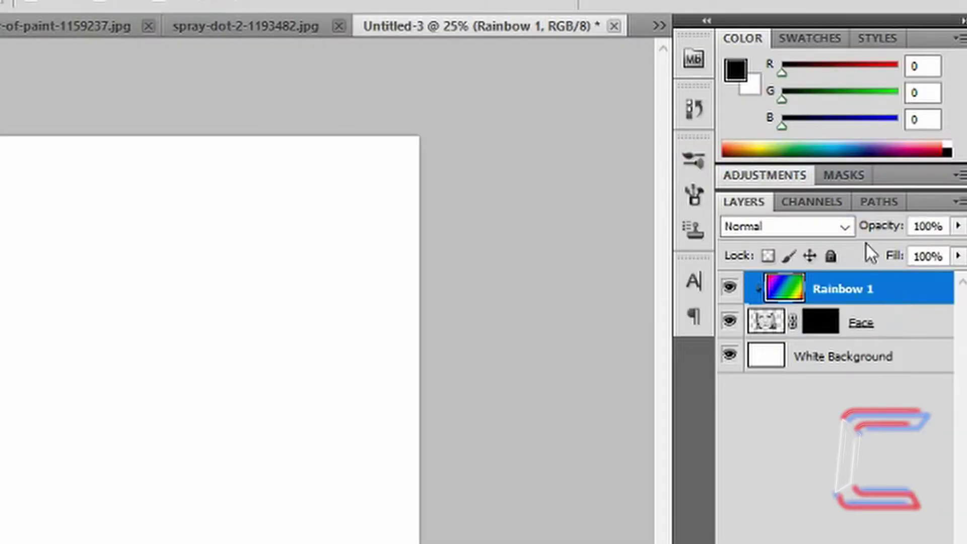
pyautogui.click(848, 223)
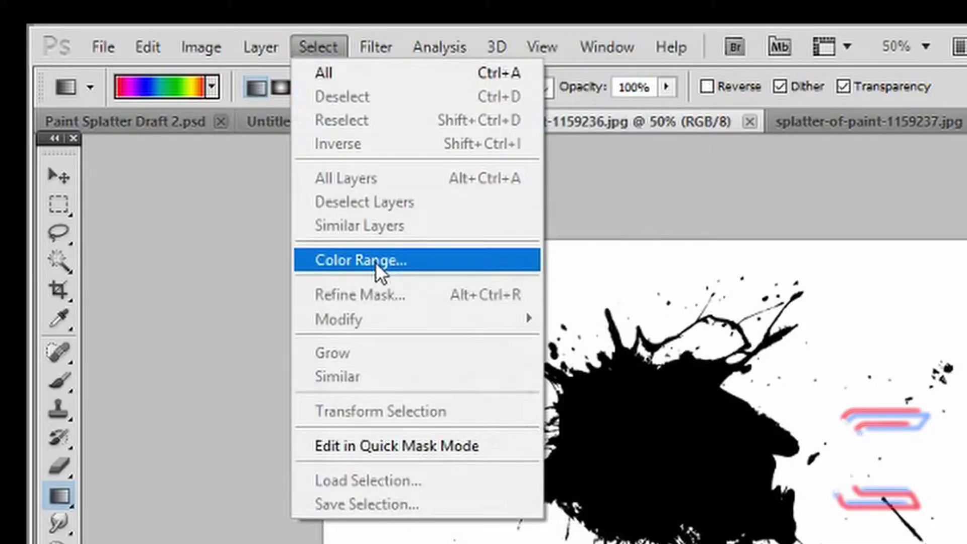
# Step: Open Color Range on the splatter image and set Select to Shadows
pyautogui.click(376, 260)
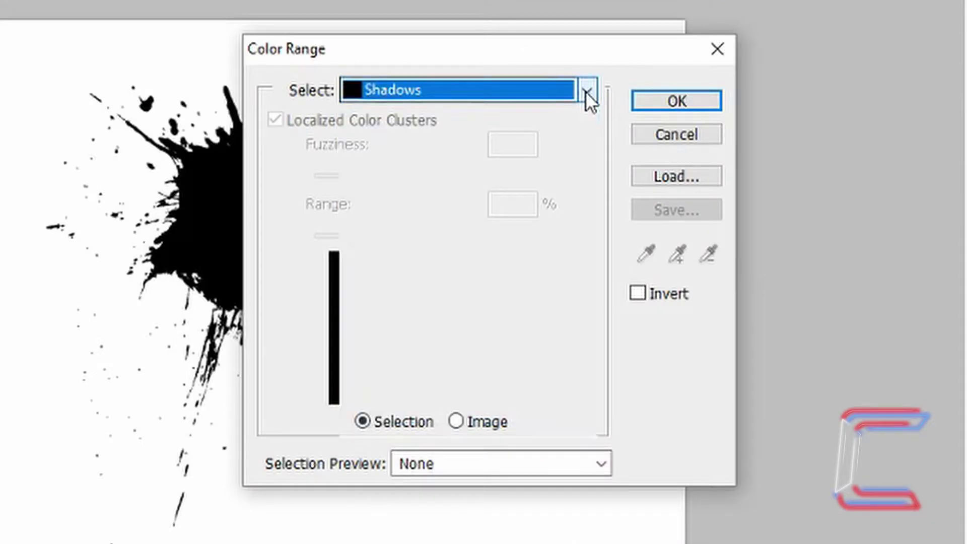
pyautogui.click(586, 92)
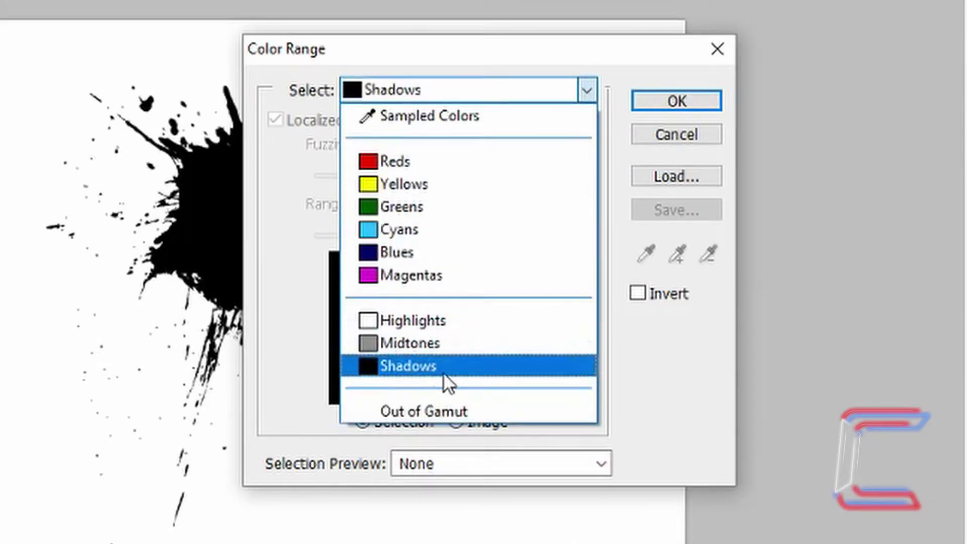
pyautogui.click(443, 372)
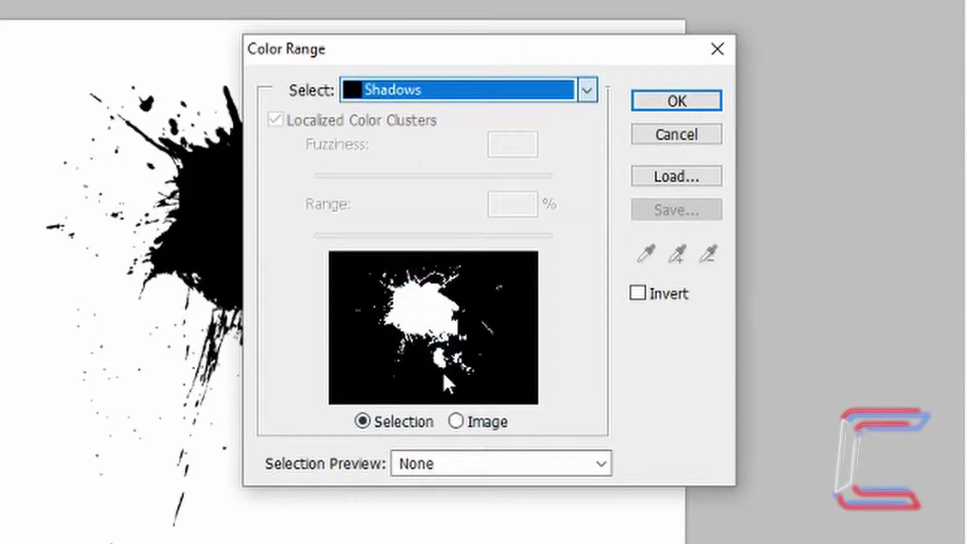
# Step: Accept the shadows Color Range selection and define it as a brush preset named 'Splatter 1'
pyautogui.click(667, 101)
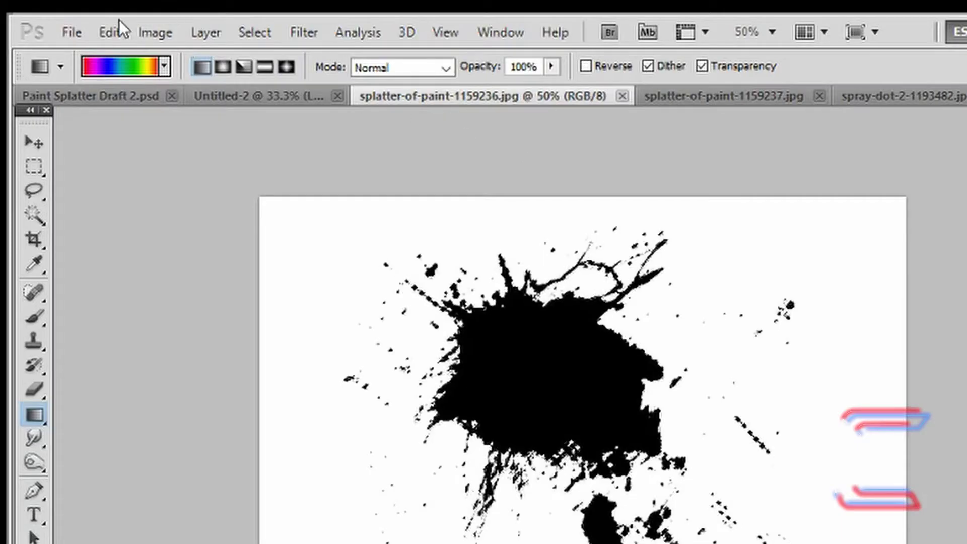
pyautogui.click(112, 28)
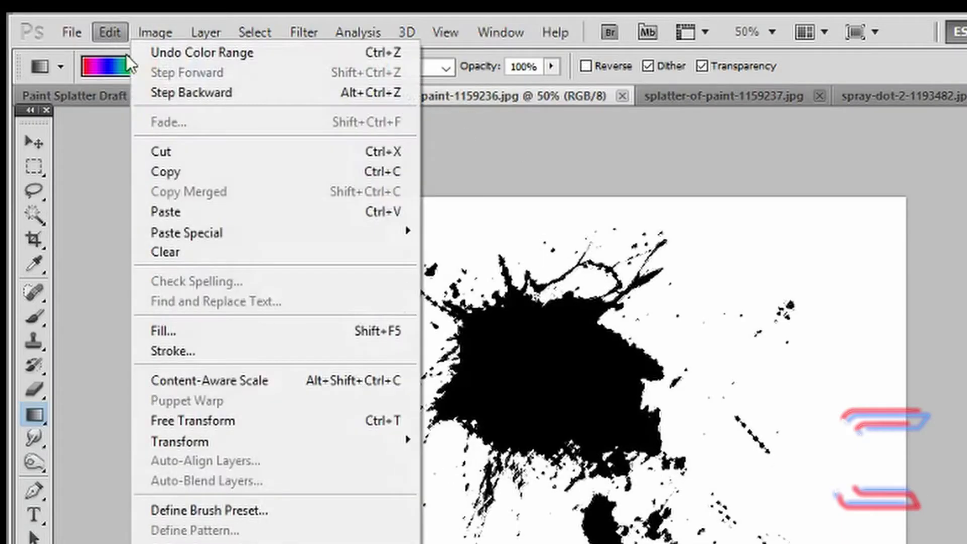
pyautogui.click(322, 515)
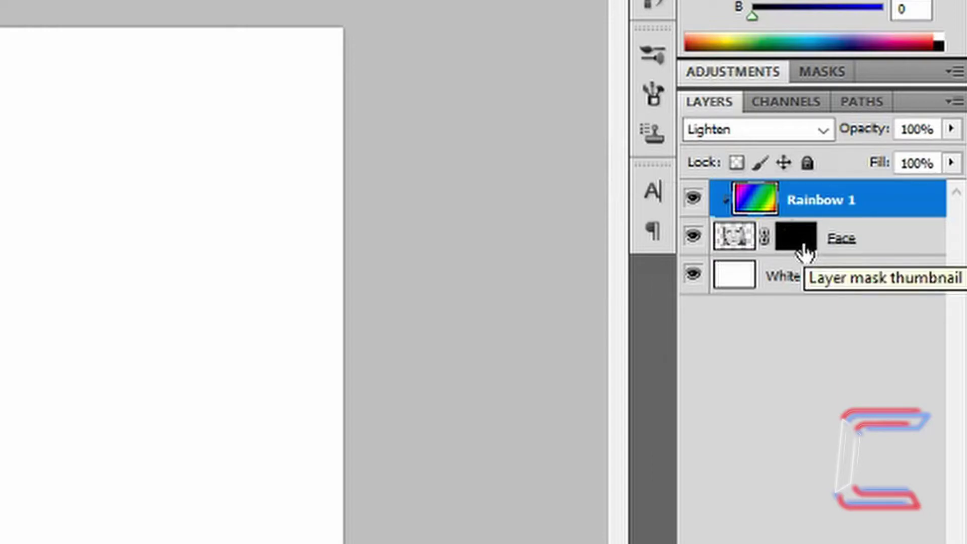
# Step: Target the Face layer mask and pick the 902-px Splatter 1 brush with the Brush tool
pyautogui.click(801, 241)
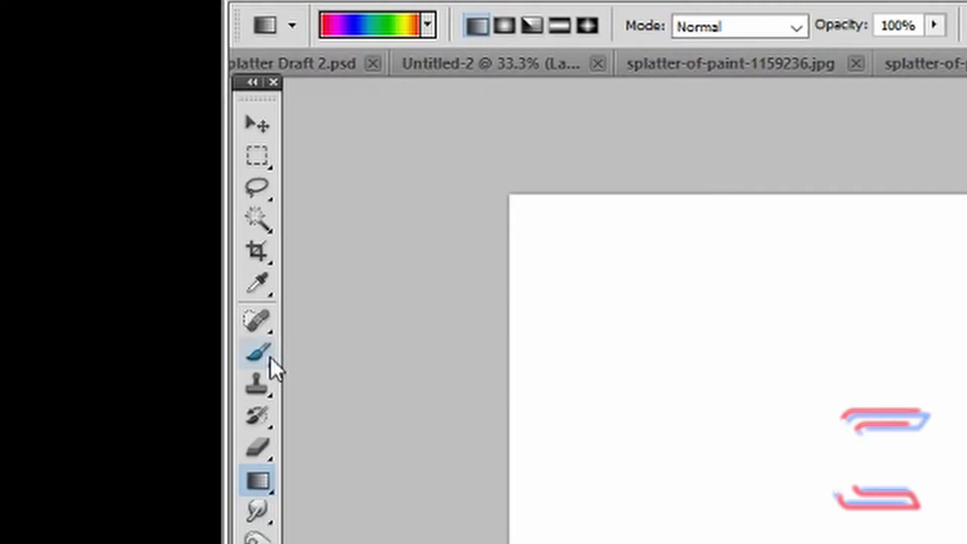
pyautogui.click(270, 355)
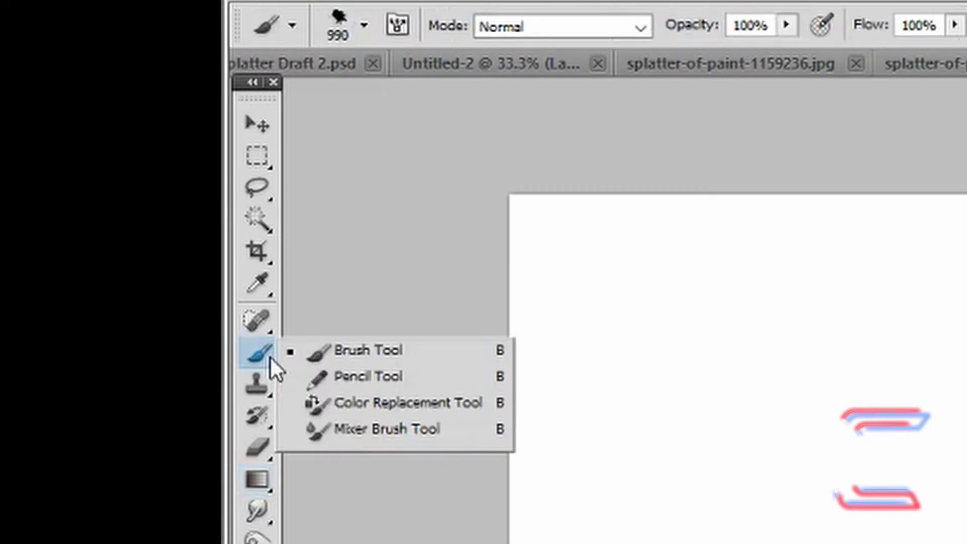
pyautogui.click(398, 359)
pyautogui.click(364, 25)
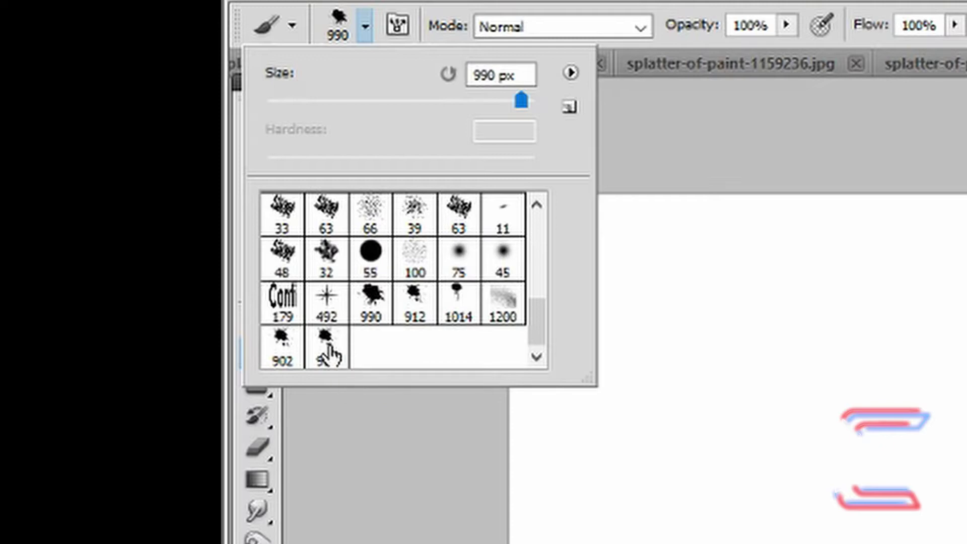
pyautogui.click(329, 353)
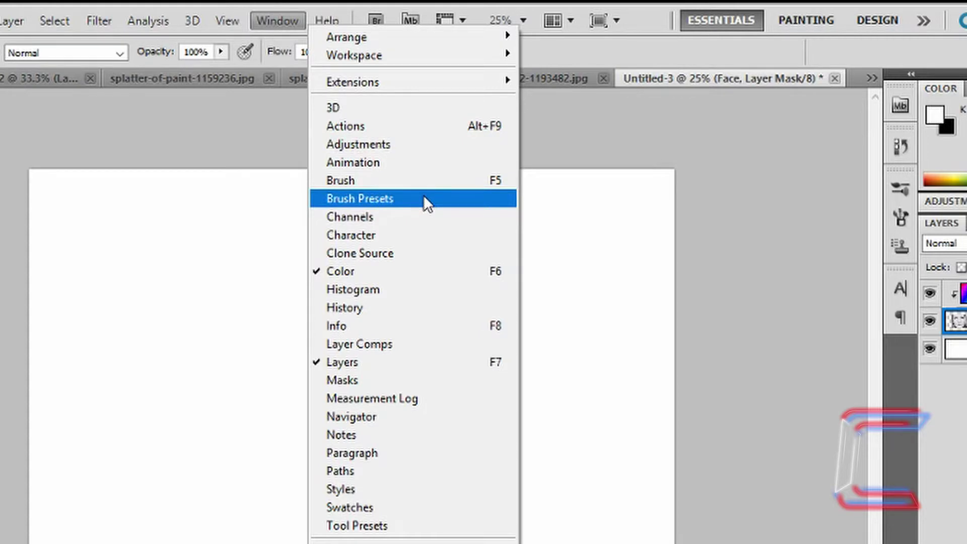
pyautogui.click(425, 198)
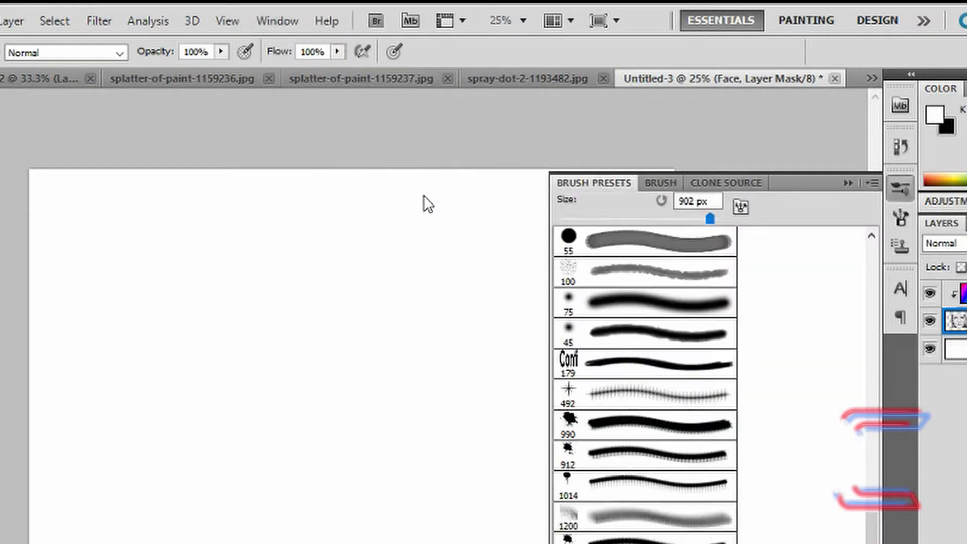
pyautogui.click(660, 182)
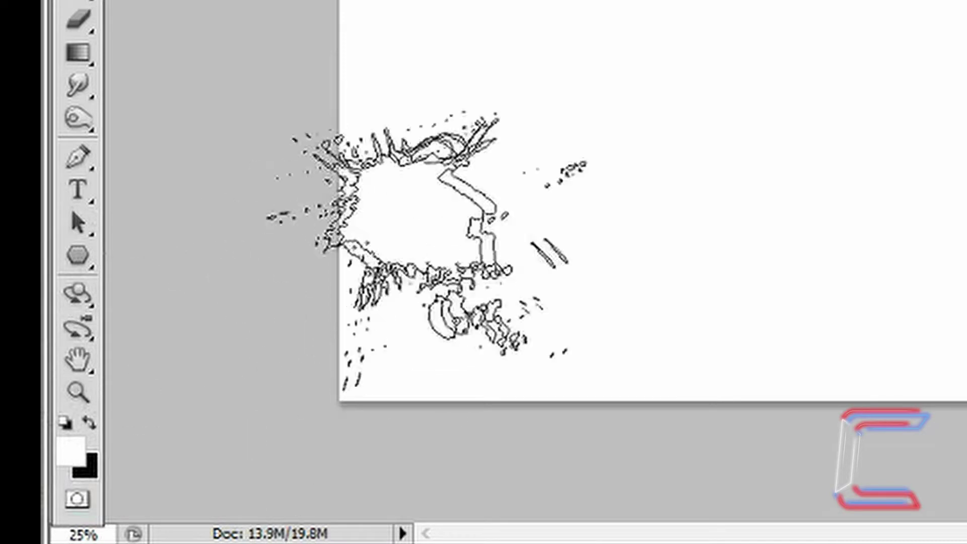
# Step: Apply a Threshold adjustment at level 192 to the portrait photo
pyautogui.click(328, 14)
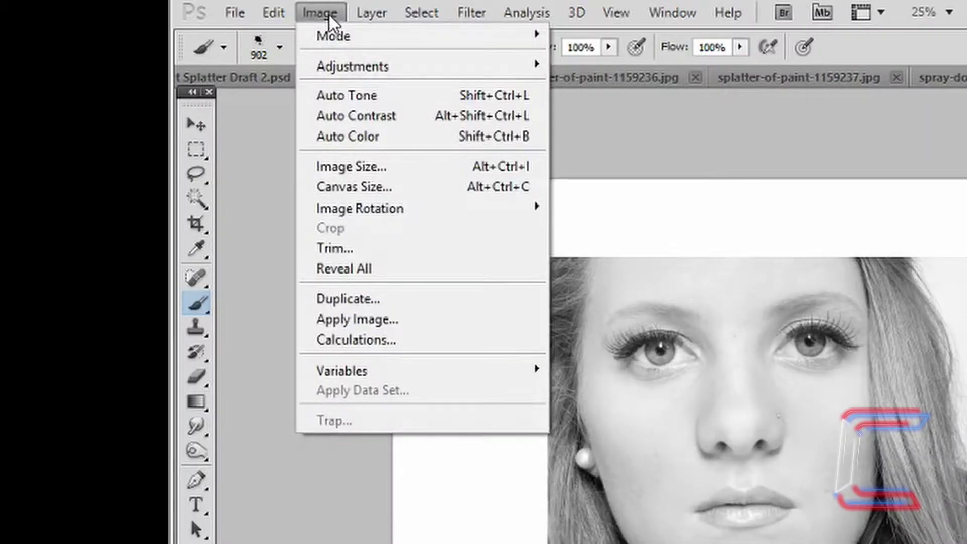
pyautogui.moveTo(349, 62)
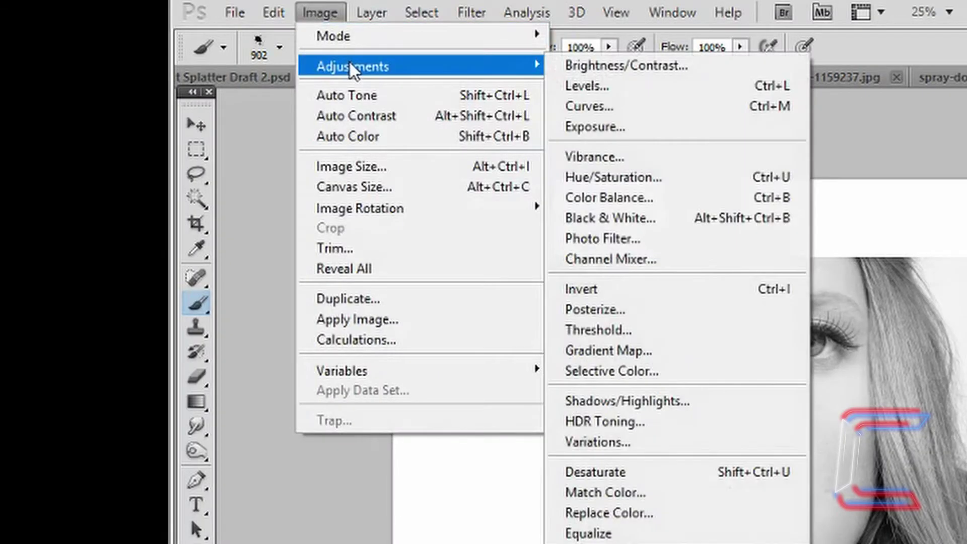
pyautogui.click(668, 331)
pyautogui.write('192')
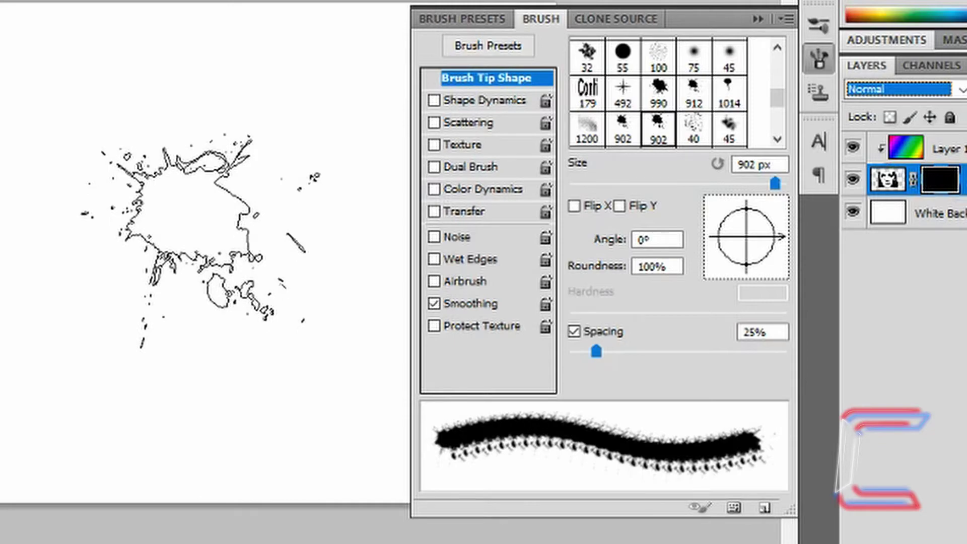
# Step: Paint splatters into the Face mask, using a 49°, 465 px tip and a 1014 drip on the left cheek
pyautogui.moveTo(201, 241)
pyautogui.mouseDown()
pyautogui.moveTo(135, 356)
pyautogui.moveTo(130, 189)
pyautogui.moveTo(121, 187)
pyautogui.moveTo(90, 256)
pyautogui.moveTo(280, 216)
pyautogui.moveTo(238, 237)
pyautogui.moveTo(140, 324)
pyautogui.moveTo(175, 254)
pyautogui.mouseUp()
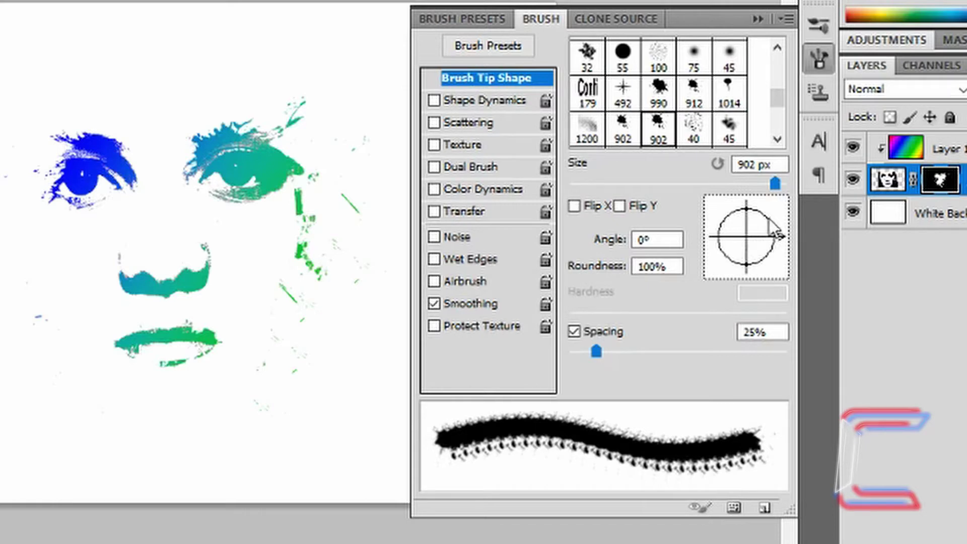
pyautogui.moveTo(766, 219); pyautogui.dragTo(767, 215)
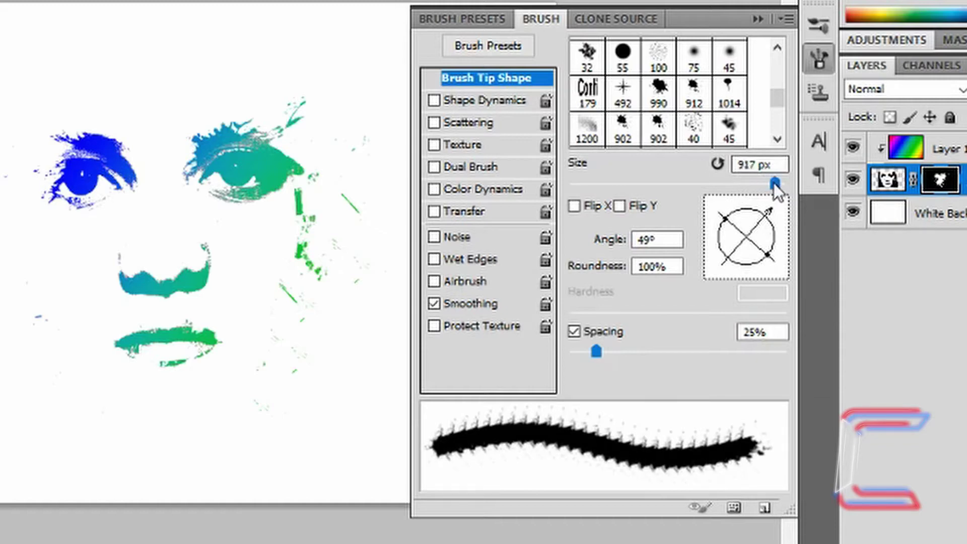
pyautogui.moveTo(764, 182); pyautogui.dragTo(762, 183)
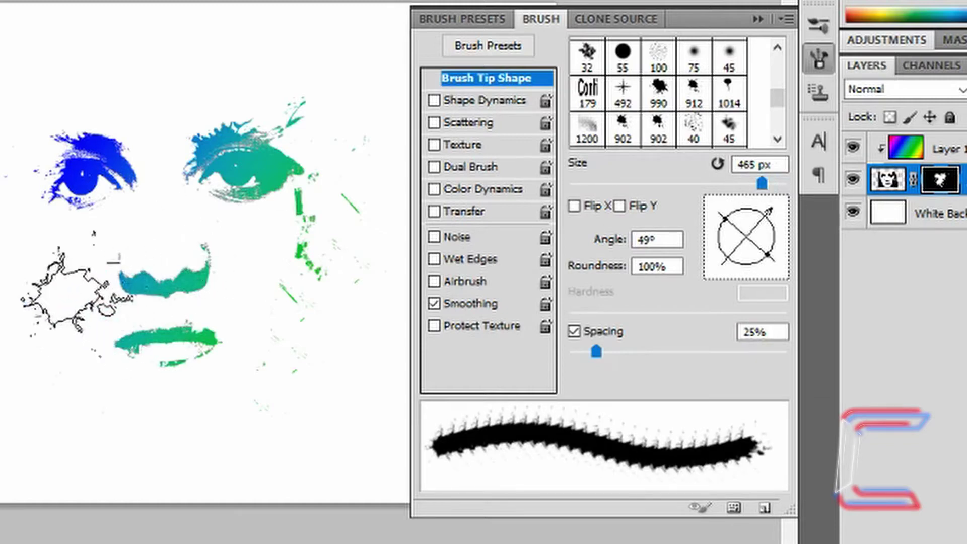
pyautogui.press(',')
pyautogui.press(',')
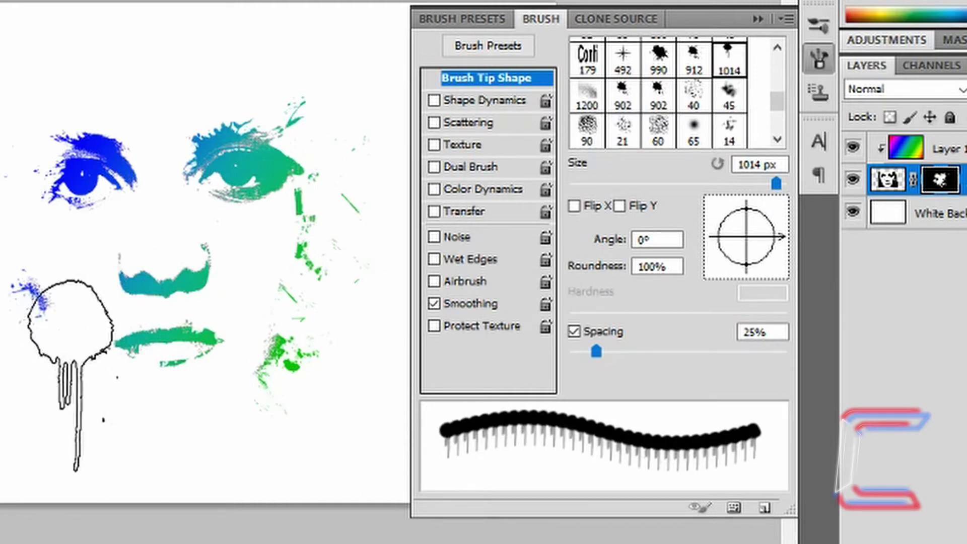
pyautogui.click(52, 343)
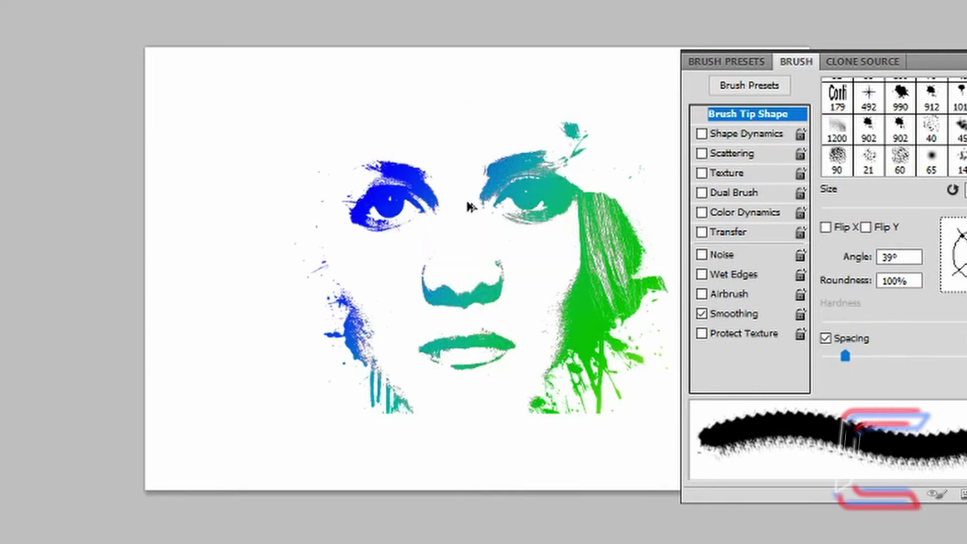
# Step: Undo the last splatter, then duplicate Rainbow 1 as 'Rainbow 2' and place it below Face
pyautogui.hotkey('ctrl', 'z')
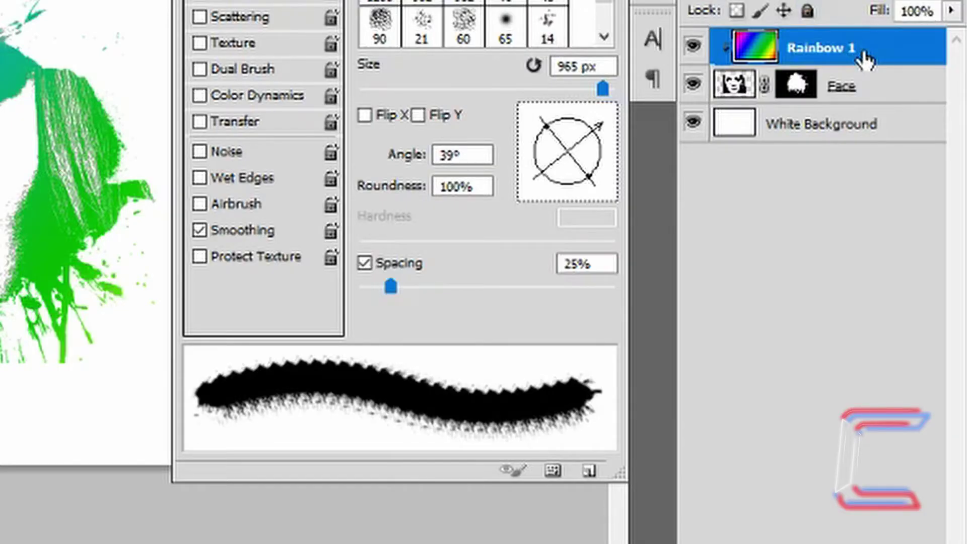
pyautogui.rightClick(871, 55)
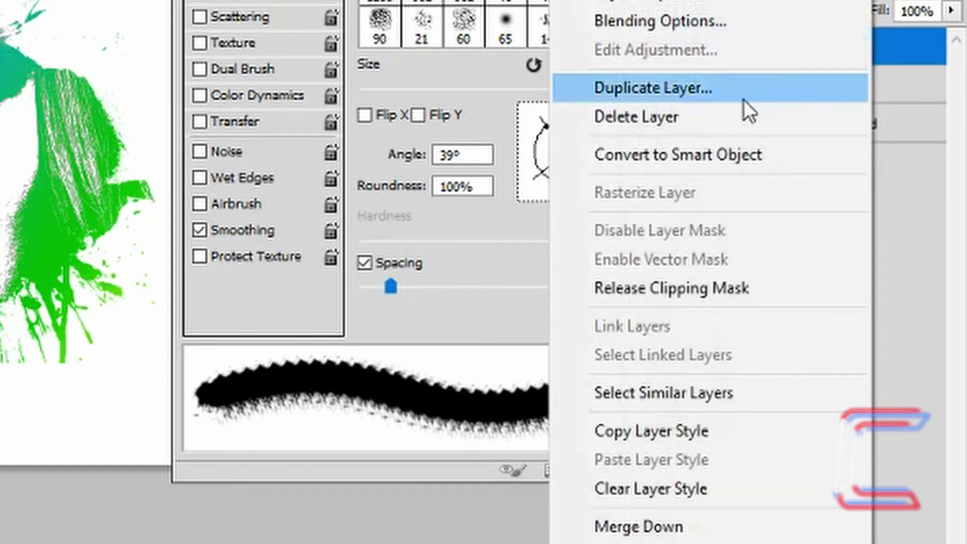
pyautogui.click(744, 99)
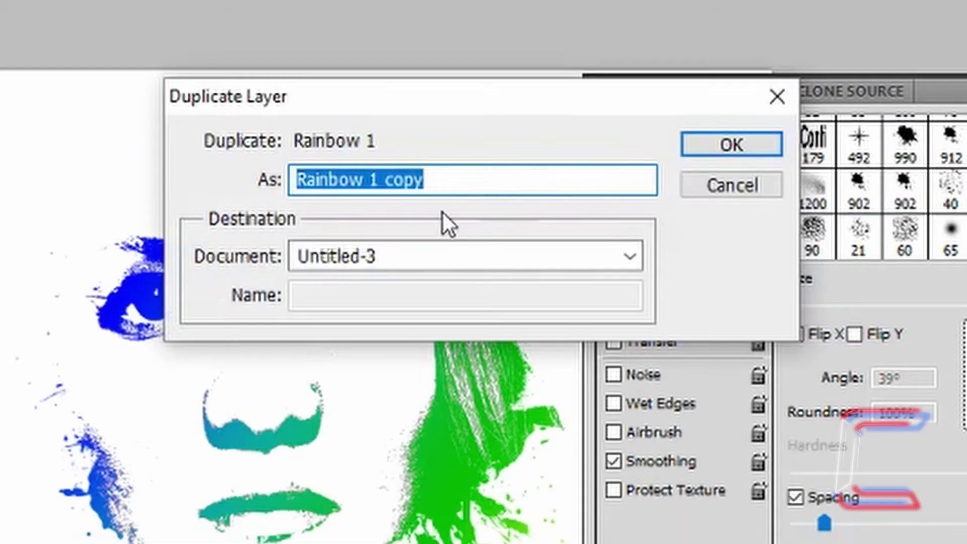
pyautogui.click(497, 174)
pyautogui.moveTo(496, 174); pyautogui.dragTo(377, 192)
pyautogui.write('2')
pyautogui.click(725, 144)
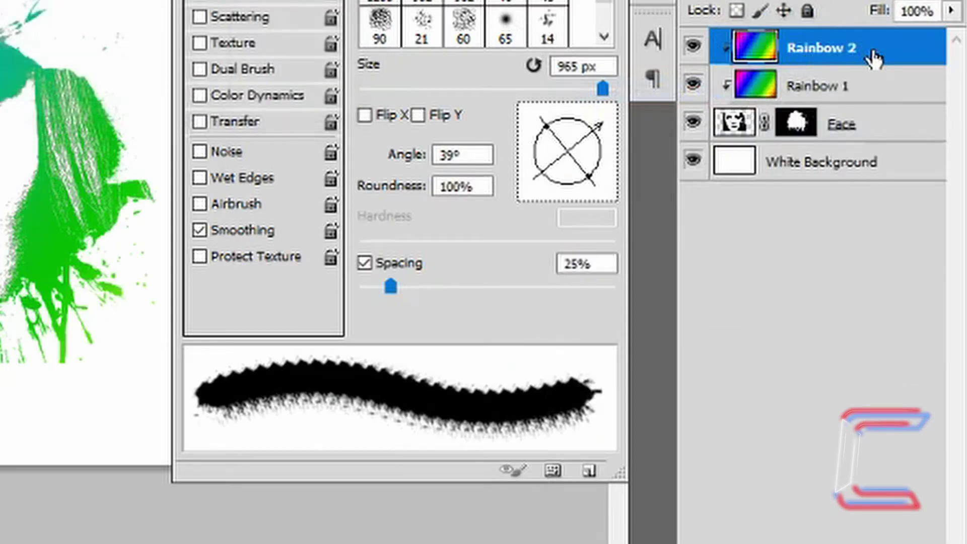
pyautogui.moveTo(883, 49); pyautogui.dragTo(864, 129)
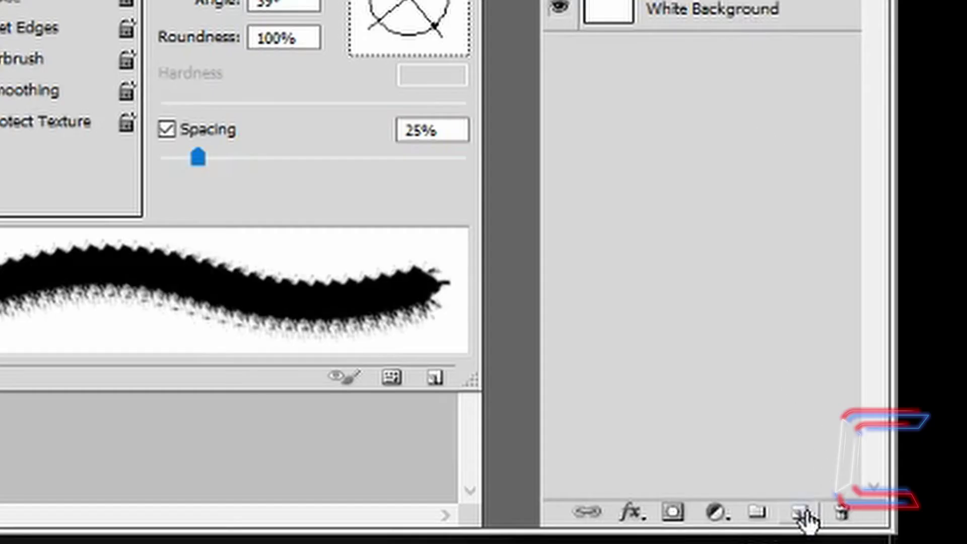
# Step: Add a new layer named 'Splatter' beneath Rainbow 2, just above White Background
pyautogui.click(806, 517)
pyautogui.moveTo(728, 0); pyautogui.dragTo(729, 1)
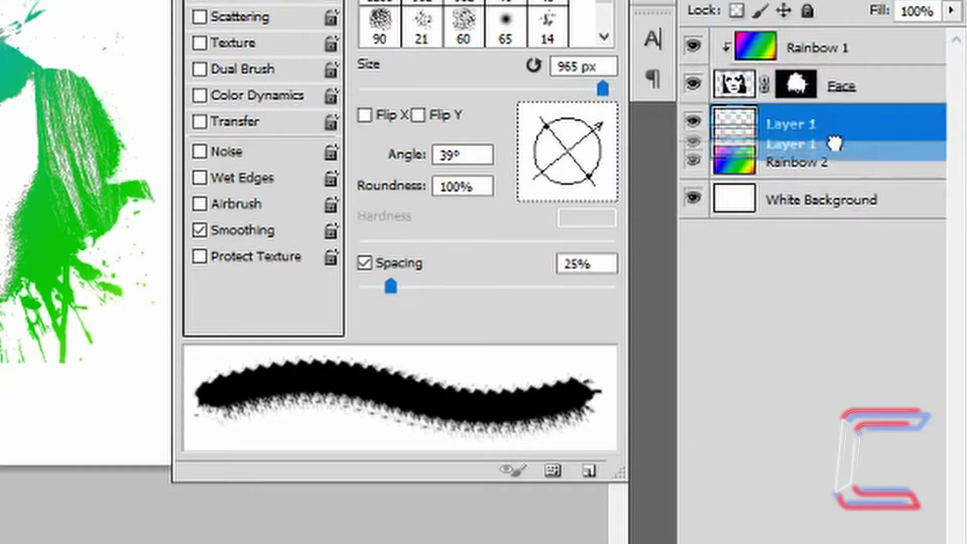
pyautogui.moveTo(835, 148); pyautogui.dragTo(829, 165)
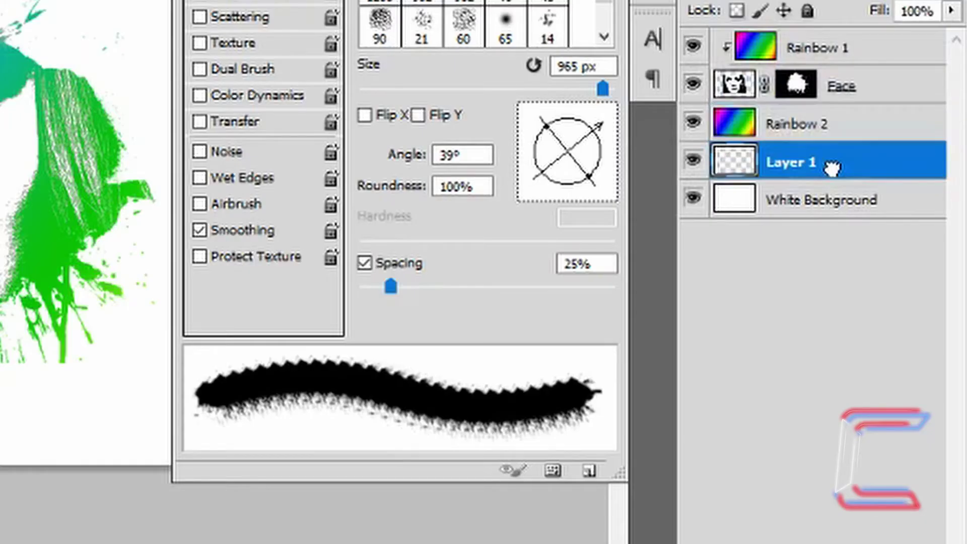
pyautogui.doubleClick(787, 163)
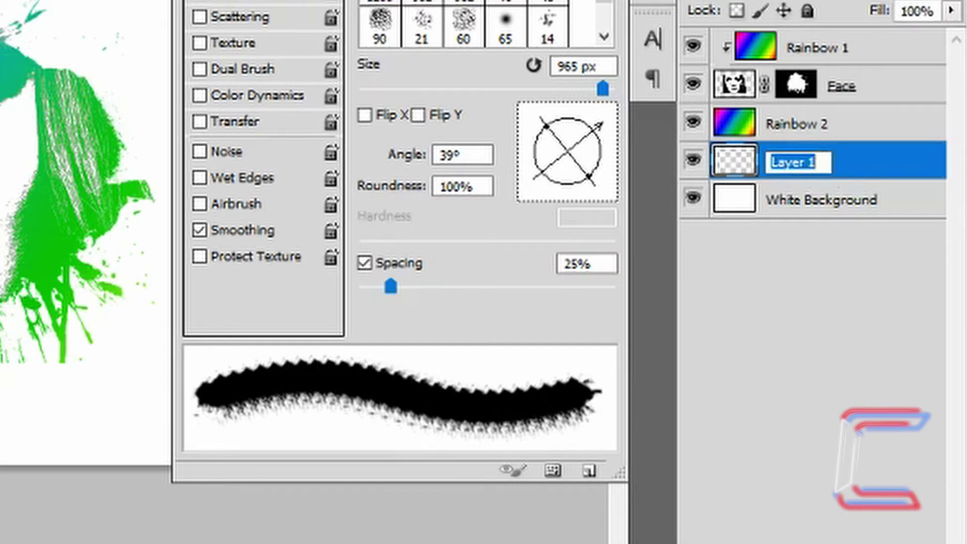
pyautogui.write('Splatter')
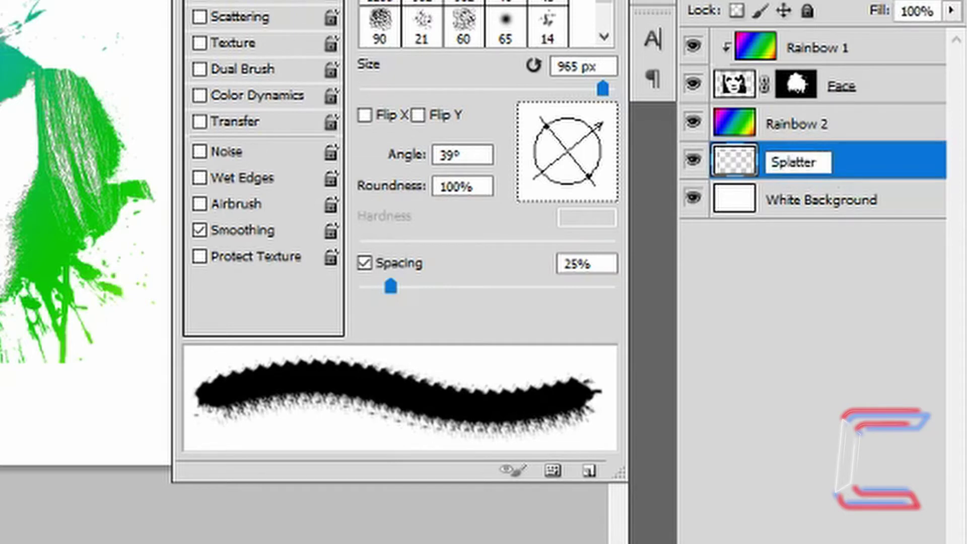
pyautogui.press('Return')
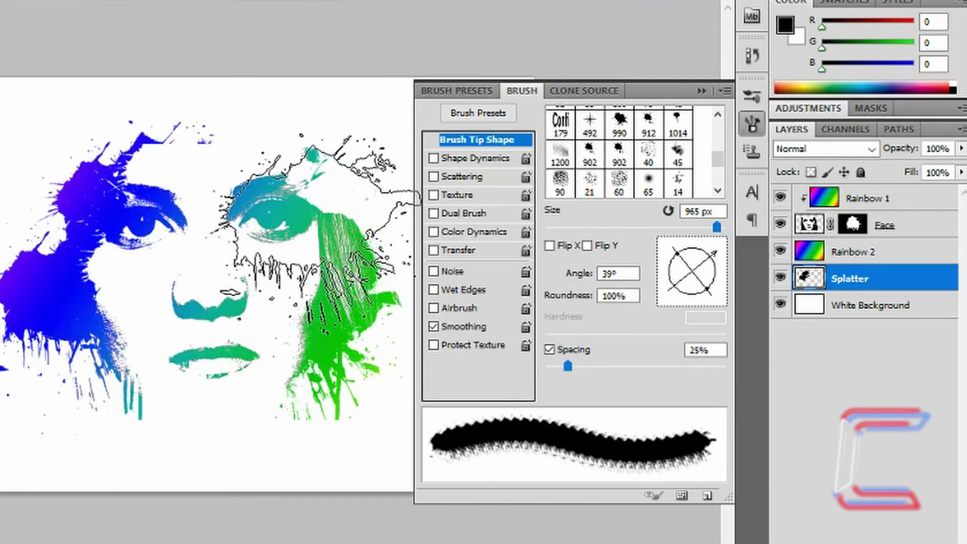
# Step: Stamp 626 px splatters rotated 86° over the left eye, upper right and upper left
pyautogui.moveTo(710, 253); pyautogui.dragTo(697, 244)
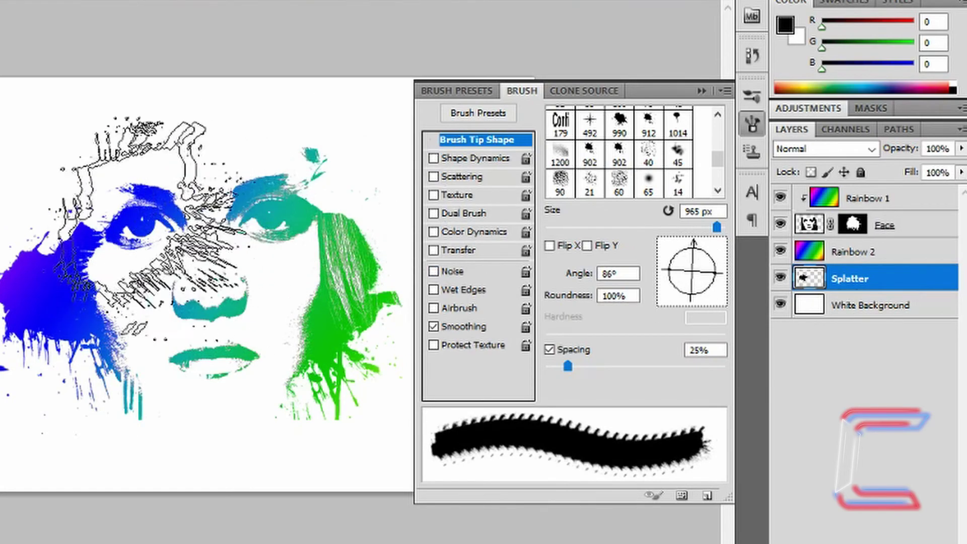
pyautogui.moveTo(716, 228); pyautogui.dragTo(711, 228)
pyautogui.click(125, 210)
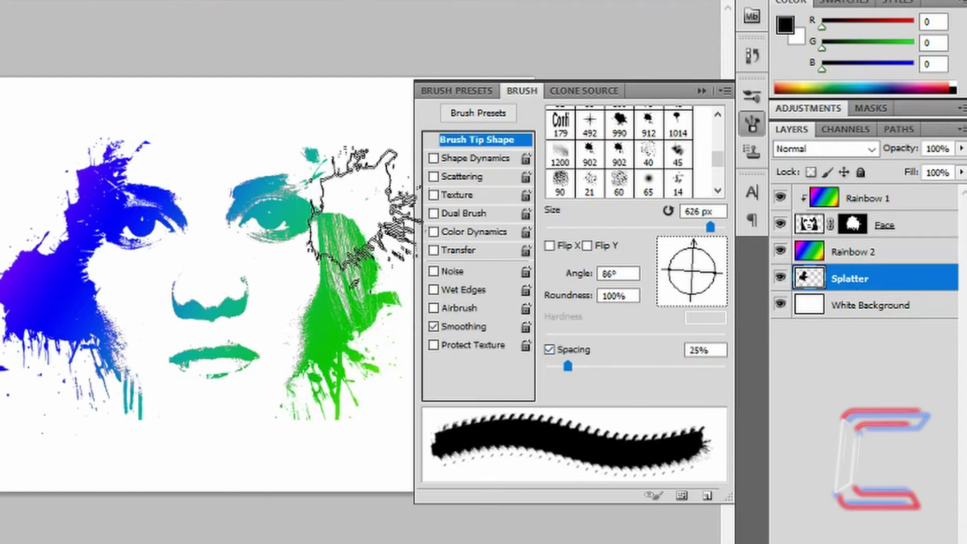
pyautogui.click(315, 212)
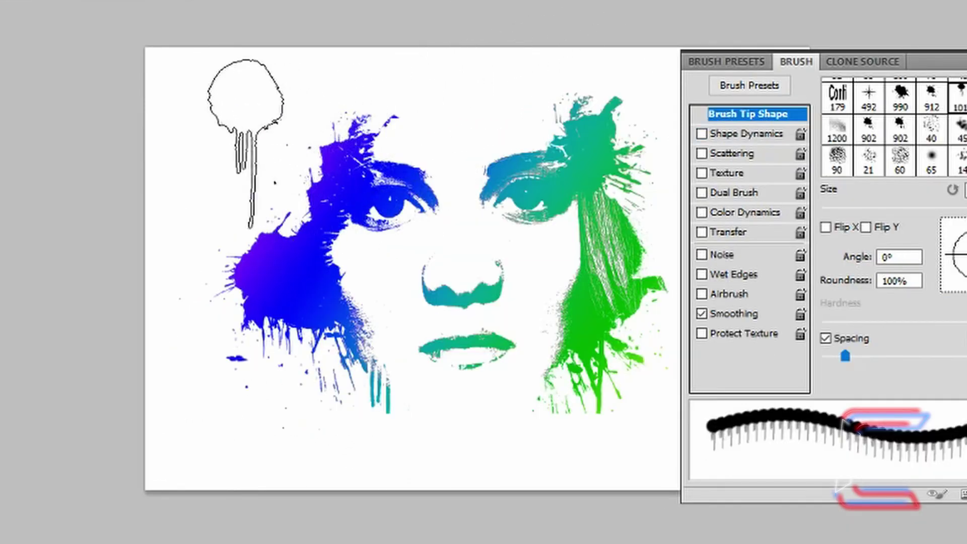
pyautogui.click(219, 140)
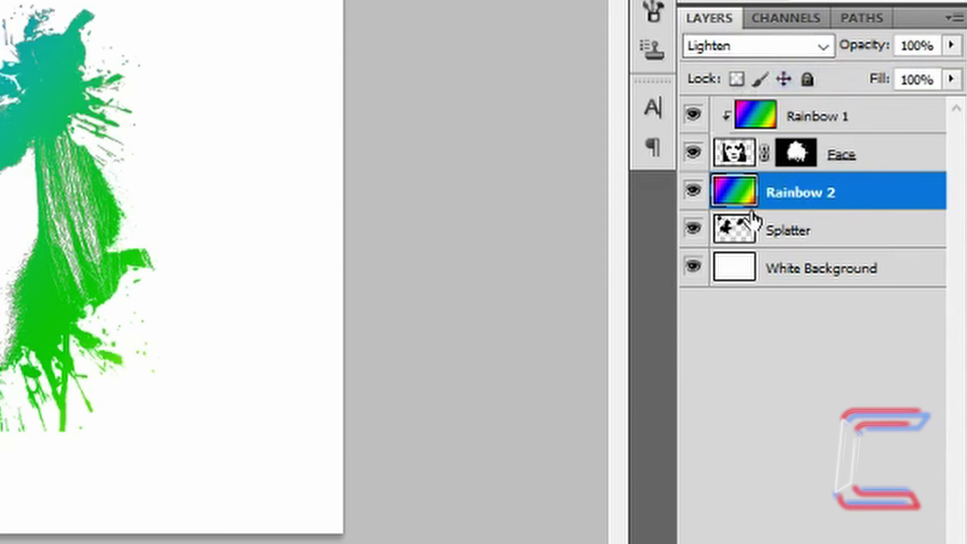
# Step: Make Rainbow 2 a clipping mask on the Splatter layer
pyautogui.rightClick(868, 194)
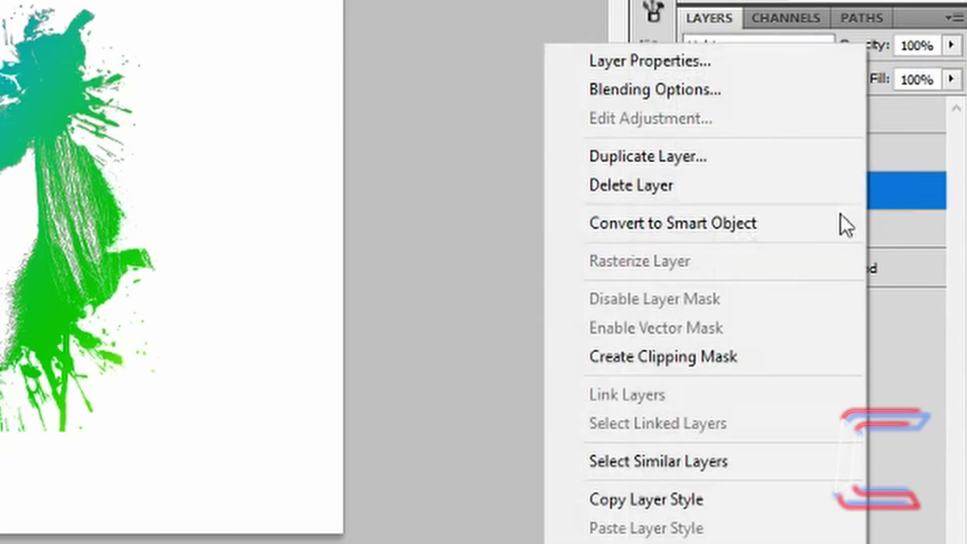
pyautogui.click(735, 356)
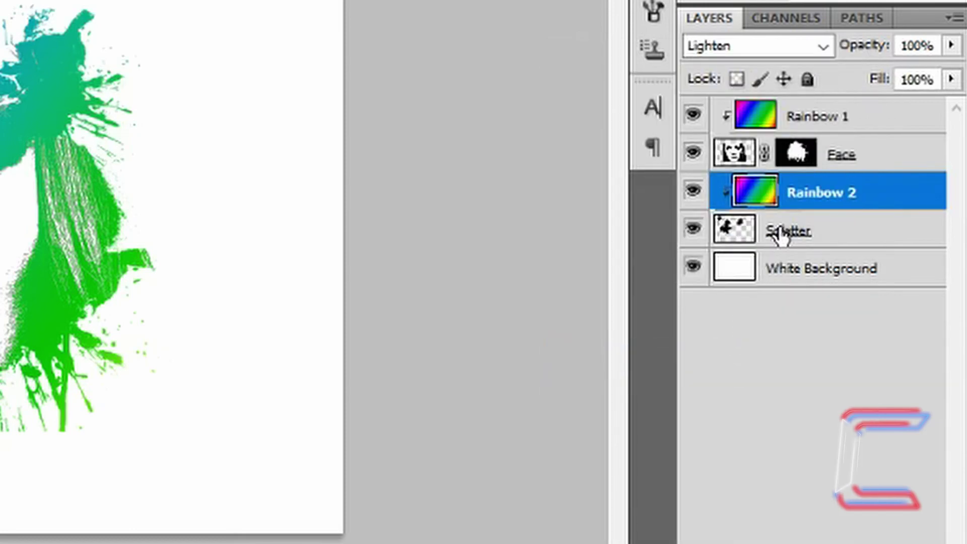